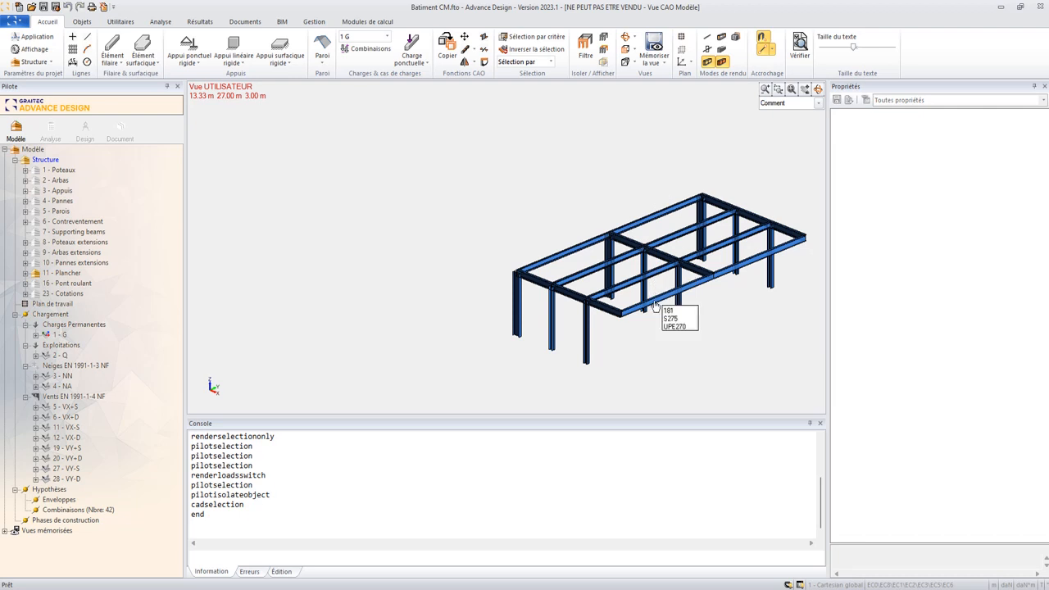
- Examine the UPE profiles in the section catalogue for the front edge beam, leaving its section as it is
left_click(940, 277)
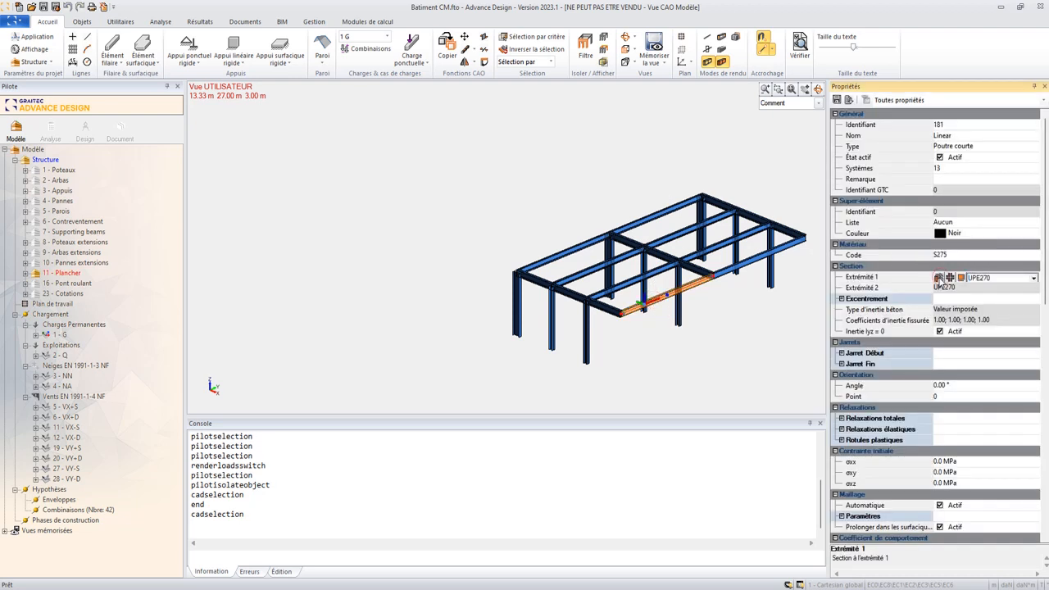
left_click(939, 278)
scroll(381, 442, "down", 2)
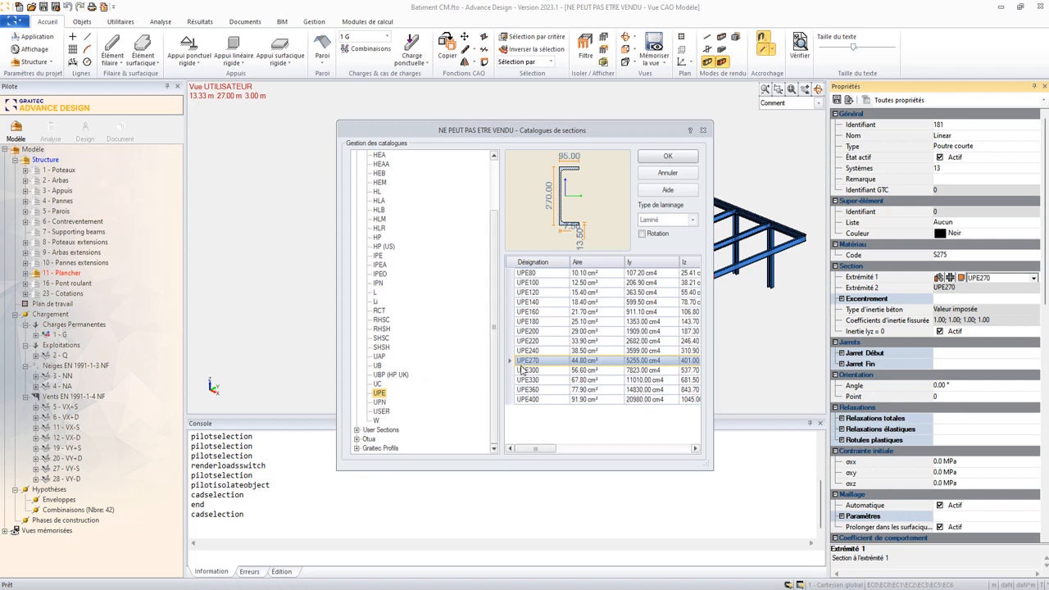
left_click(703, 131)
middle_click_drag(661, 260, 598, 261)
key("Escape")
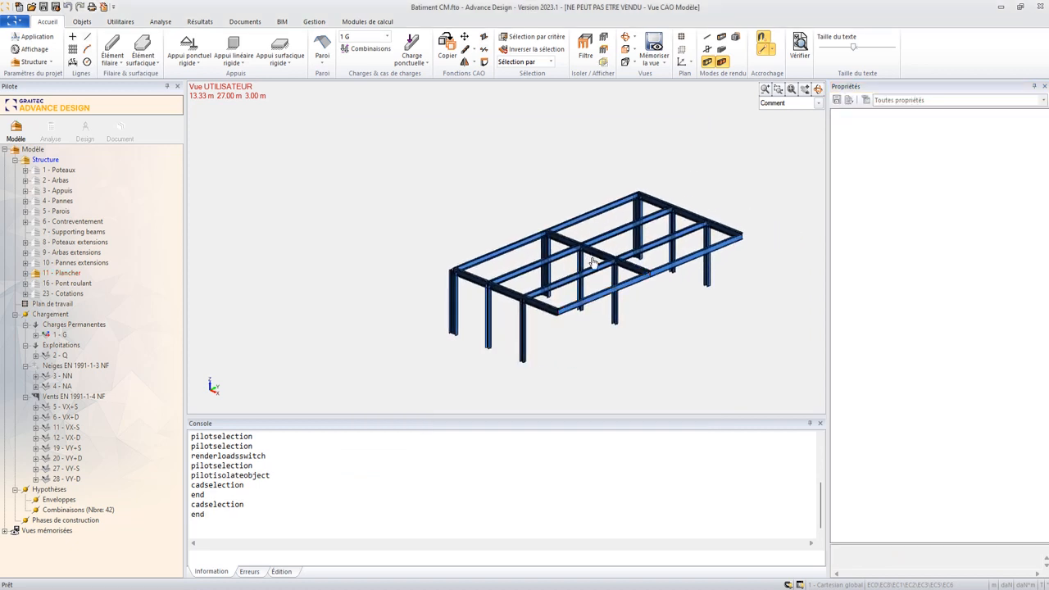
- Compare the section and orientation angle of the two rear UPE270 edge beams with those of the two front ones
left_click(492, 259)
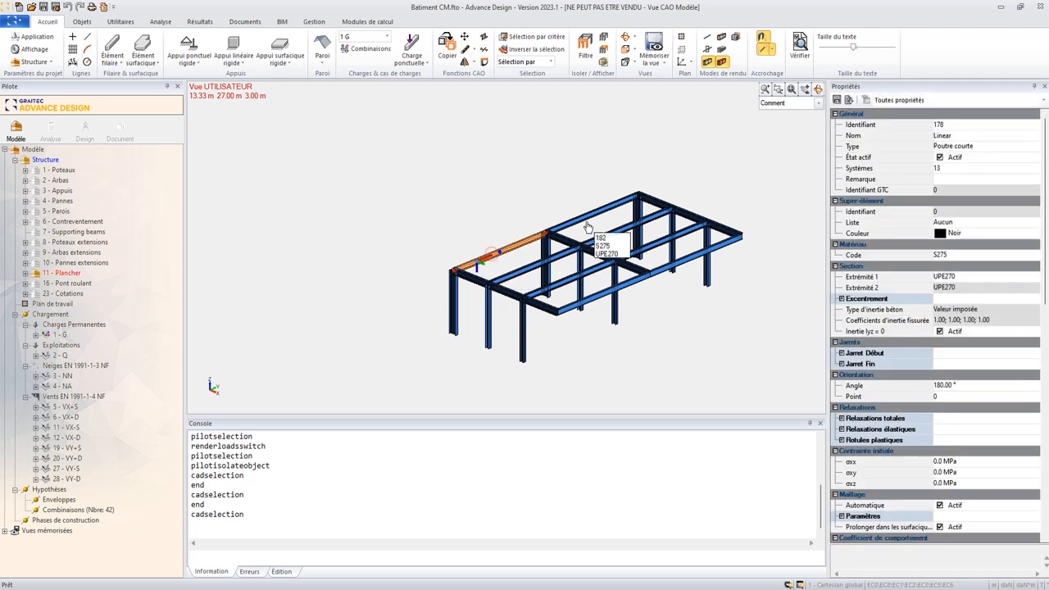
left_click(584, 221)
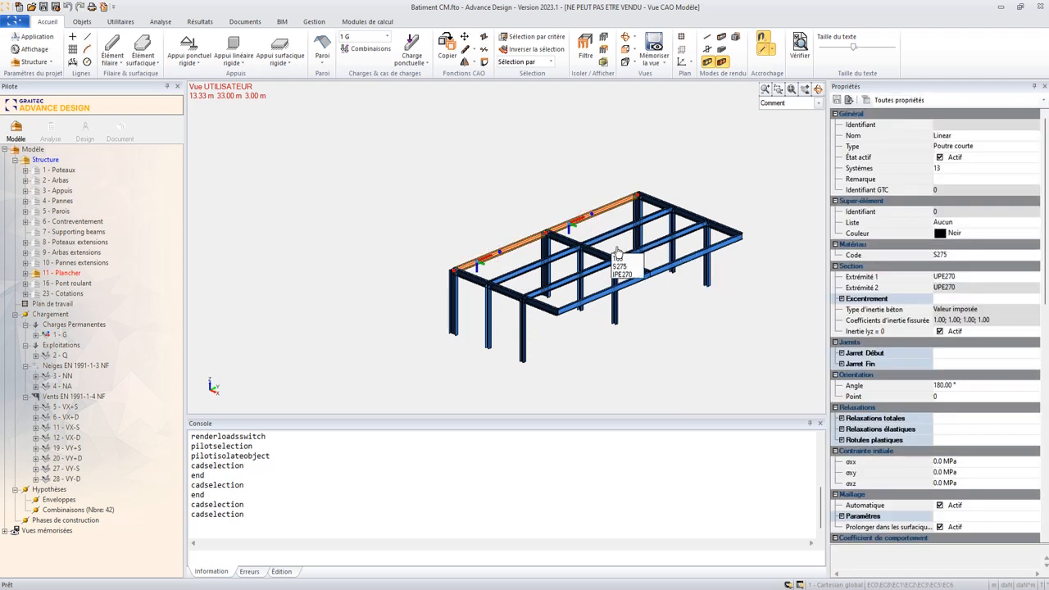
key("Escape")
left_click(574, 309)
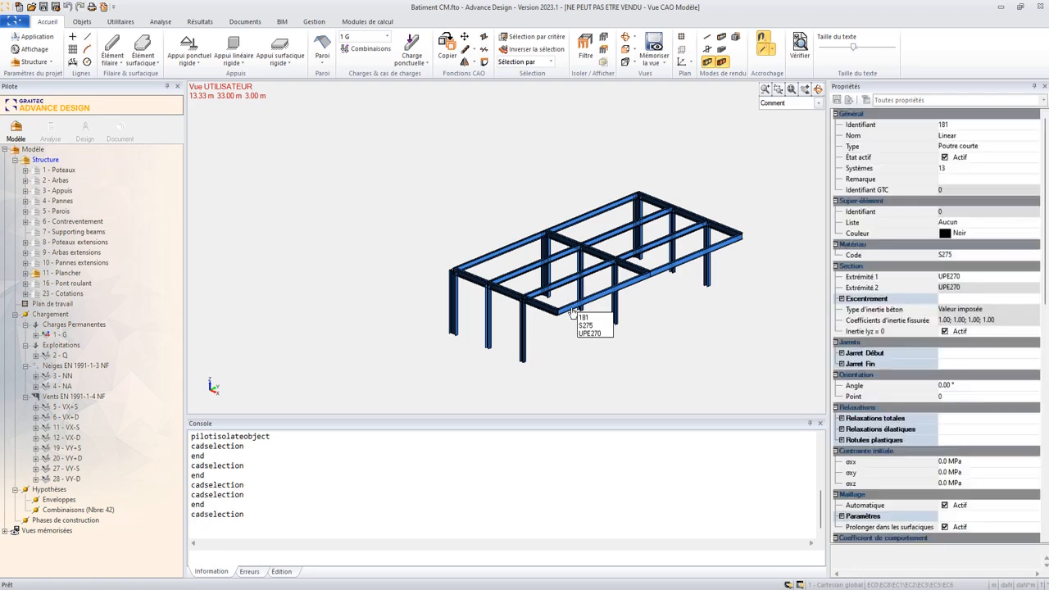
left_click(692, 272)
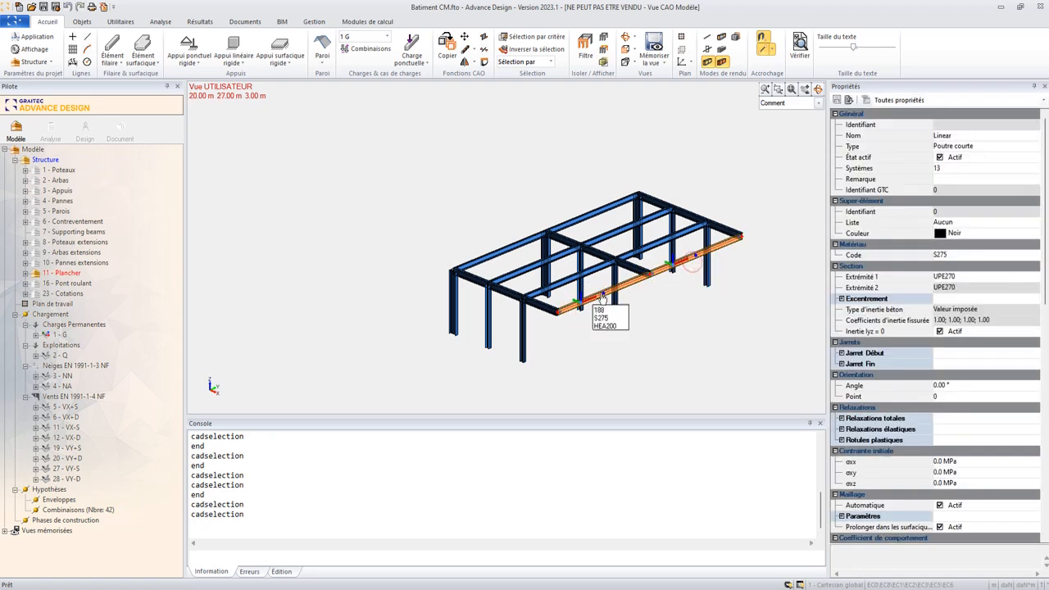
scroll(609, 312, "up", 3)
scroll(608, 311, "up", 3)
middle_click_drag(649, 312, 534, 306)
scroll(647, 248, "down", 2)
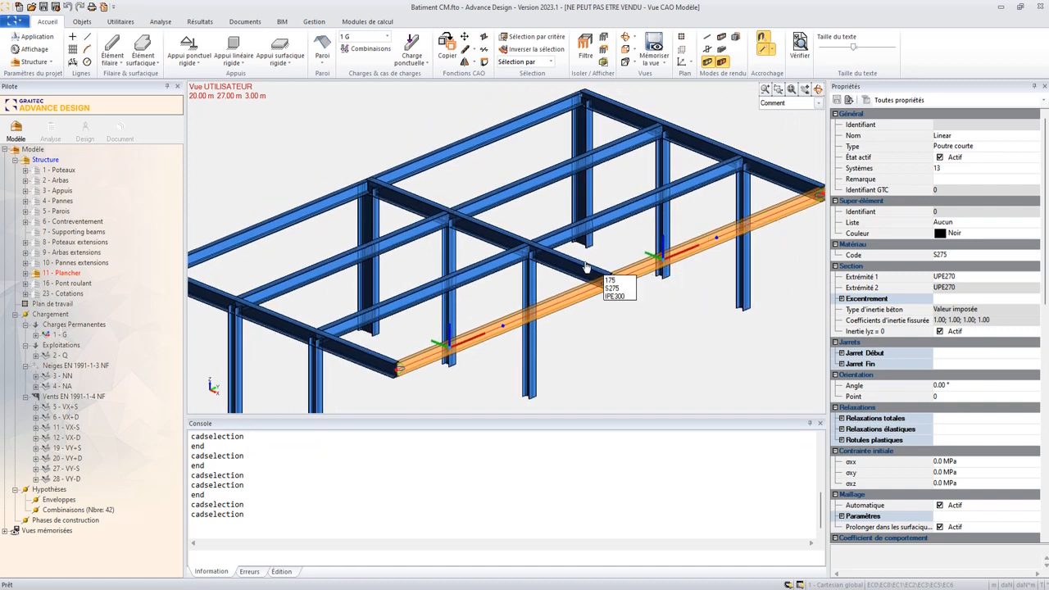
scroll(543, 288, "down", 3)
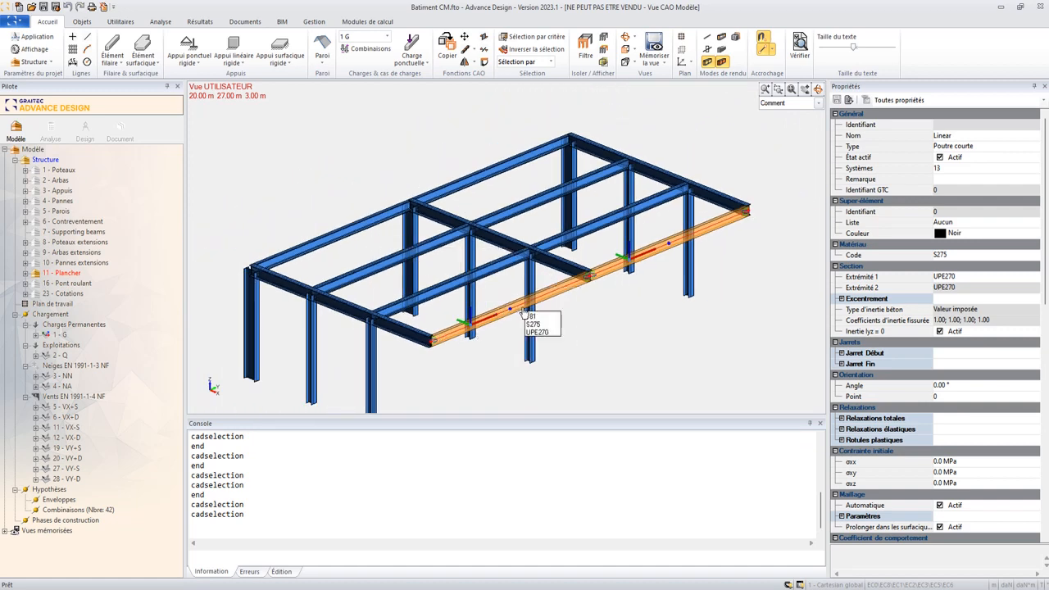
- Inspect the local axes and orientation angle of rear edge beam 178 up close
left_click(361, 249)
left_click(334, 233)
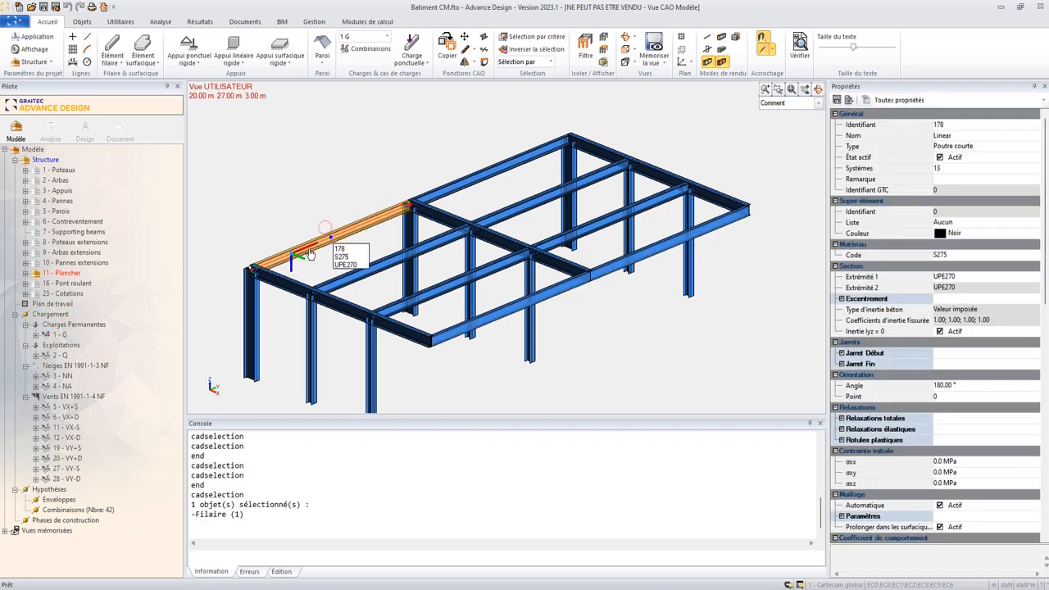
middle_click_drag(363, 243, 388, 242)
scroll(360, 250, "up", 4)
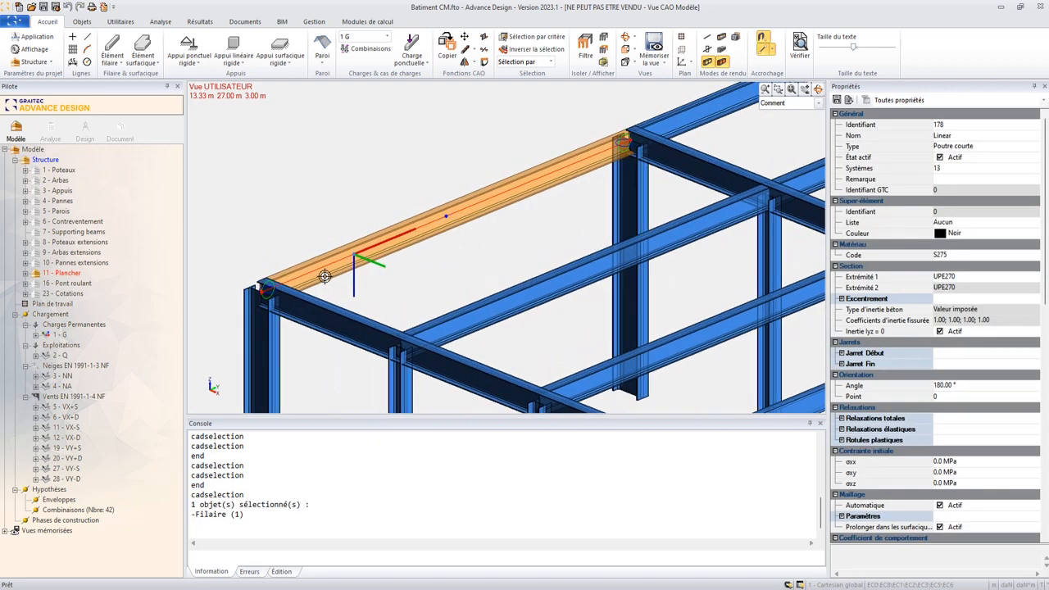
scroll(320, 266, "down", 2)
scroll(320, 266, "down", 3)
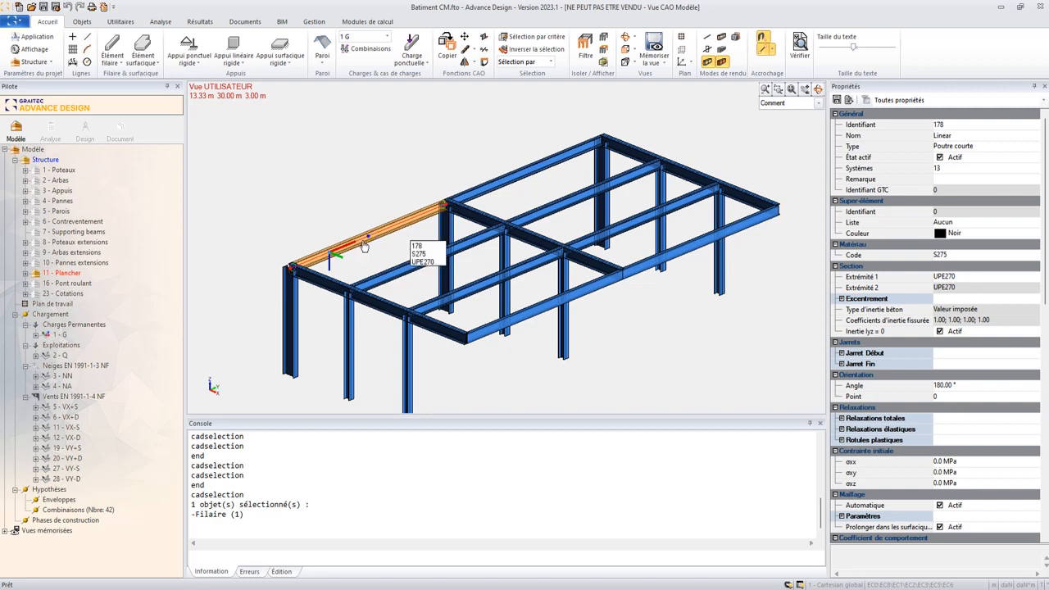
- Select the two front UPE270 edge beams and open their second-order advanced stability parameters
key("Escape")
left_click(525, 320)
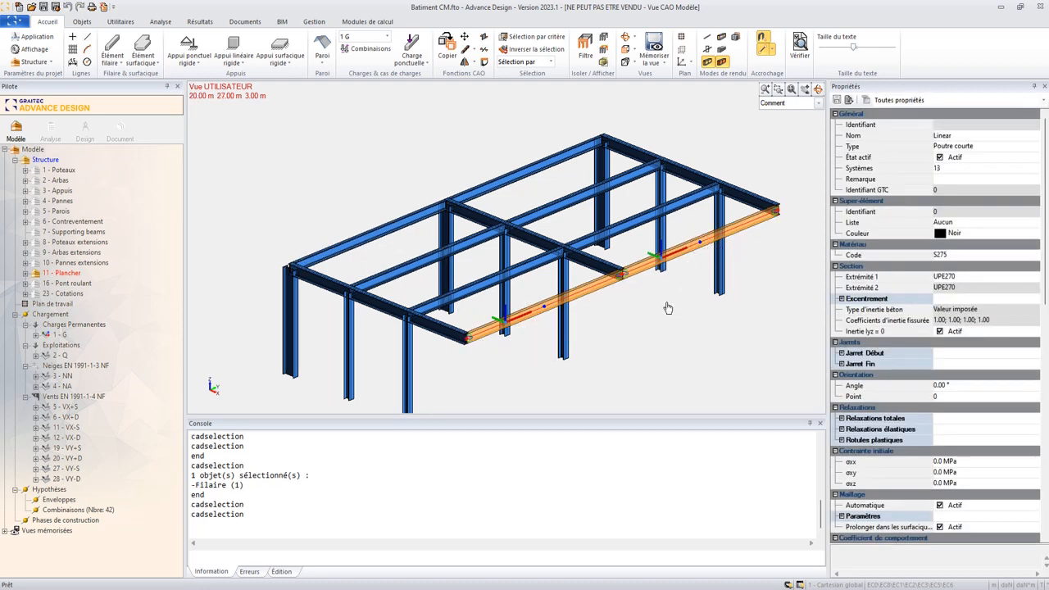
scroll(928, 305, "down", 5)
scroll(932, 303, "down", 2)
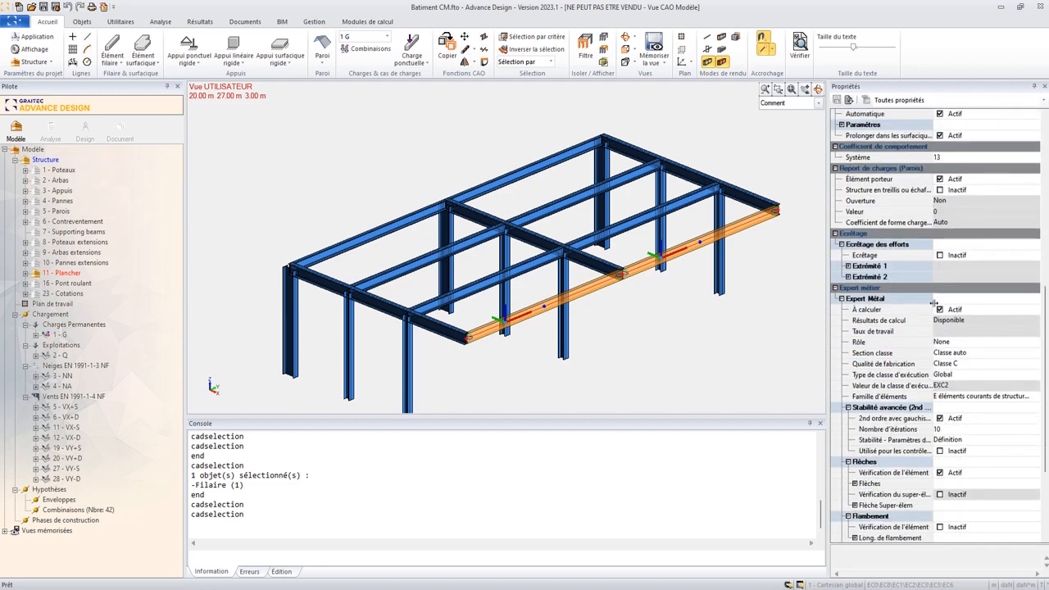
scroll(951, 373, "down", 2)
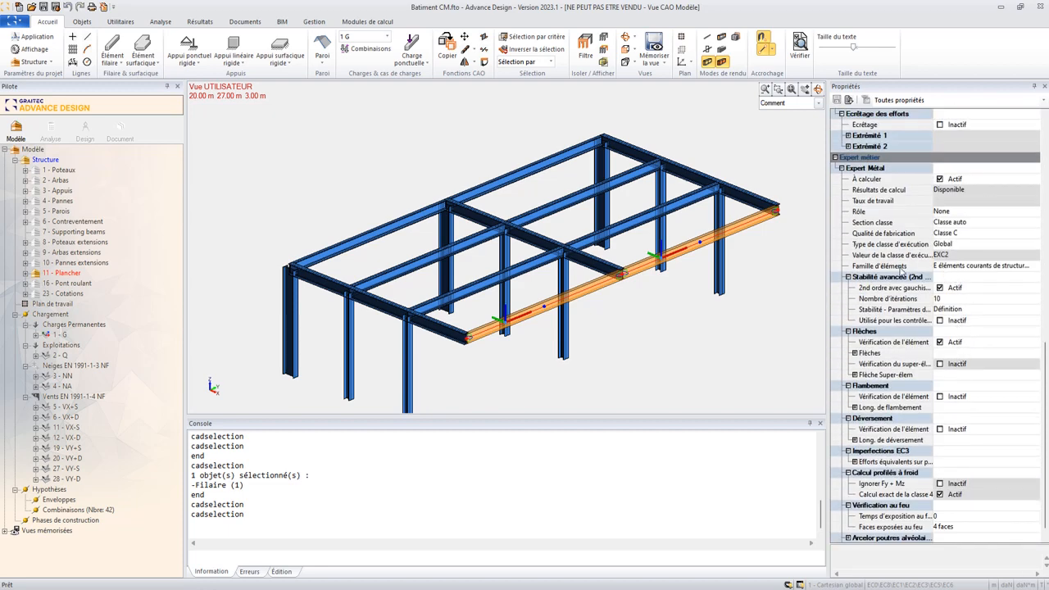
left_click_drag(827, 244, 784, 244)
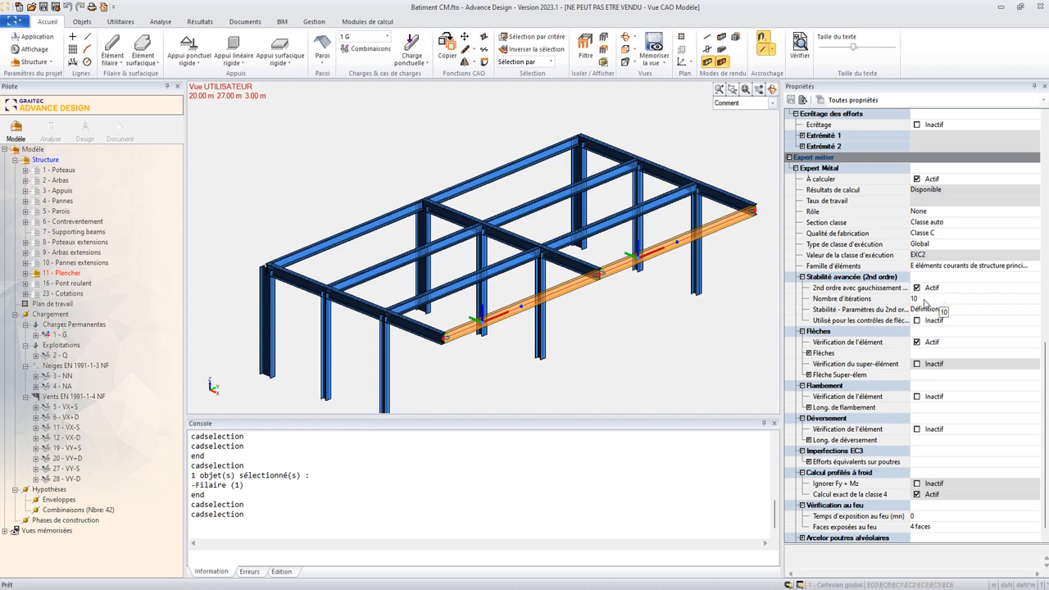
left_click(923, 309)
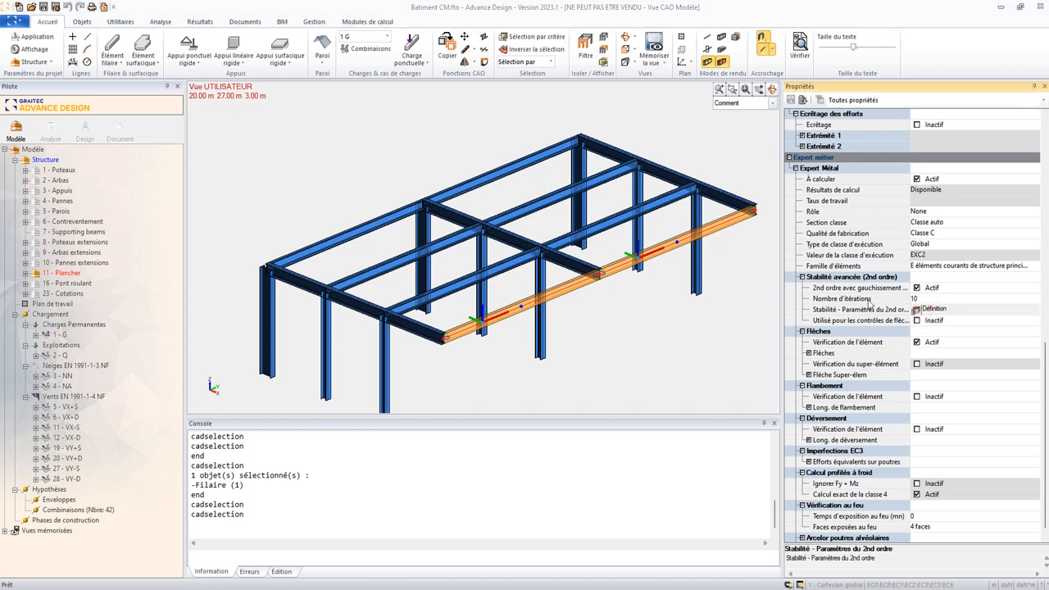
left_click(916, 309)
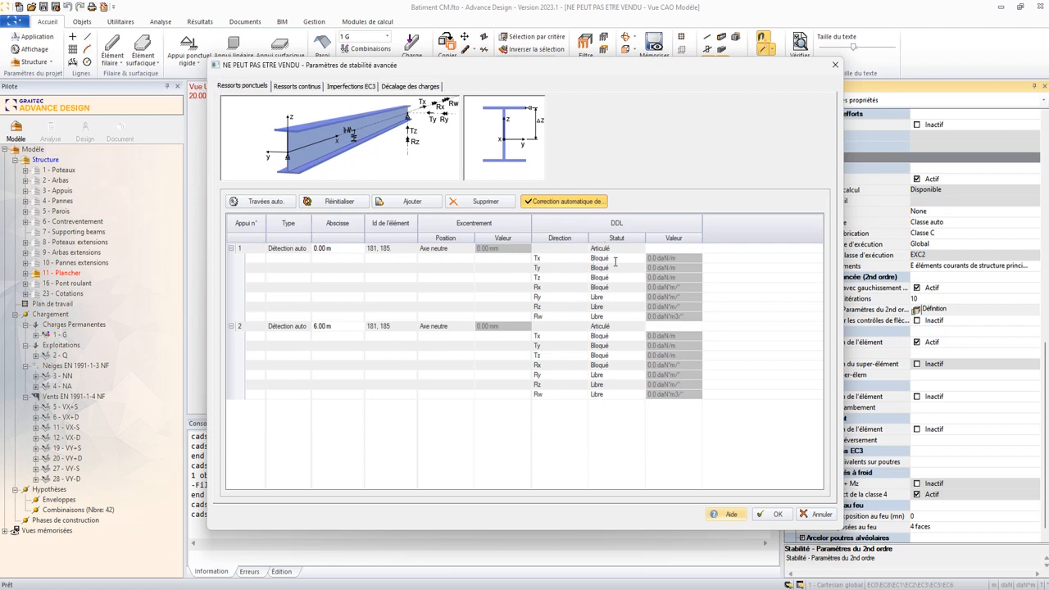
- Review the point restraints of the front beams and the status options available for support 1
left_click_drag(597, 65, 655, 95)
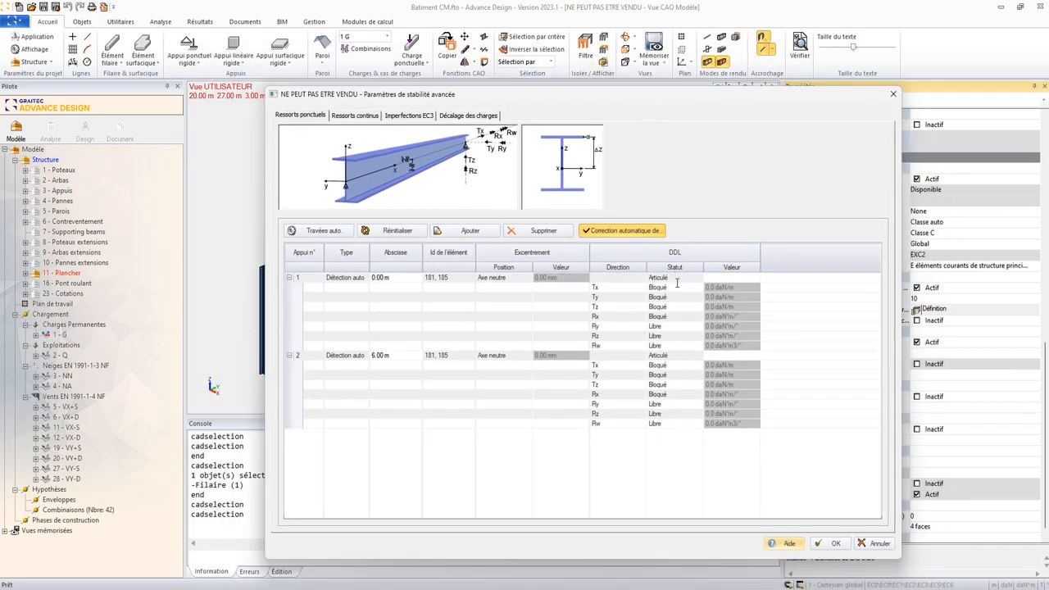
left_click_drag(693, 95, 659, 222)
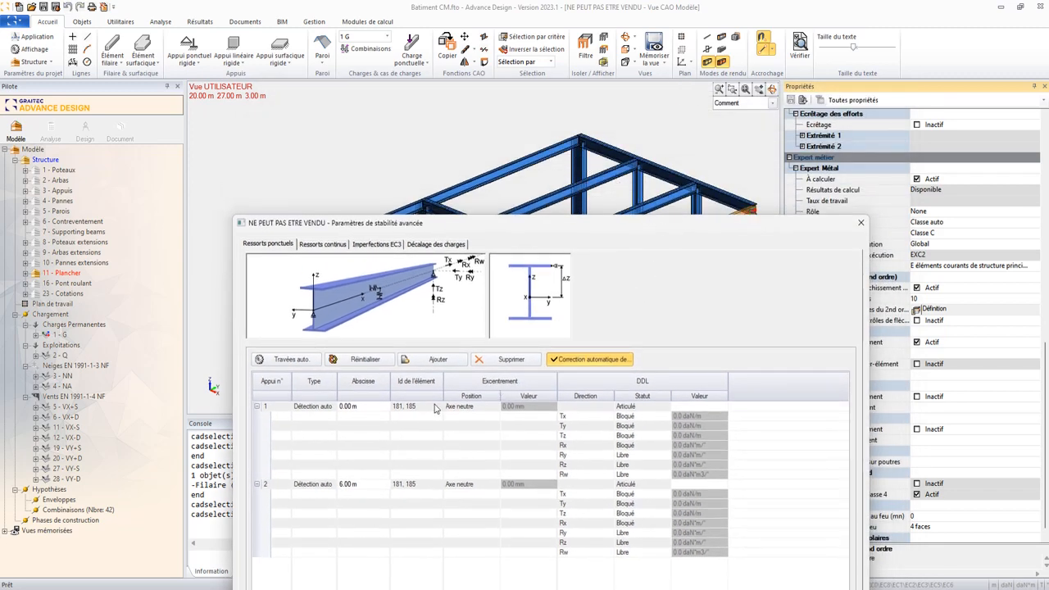
left_click_drag(431, 223, 420, 87)
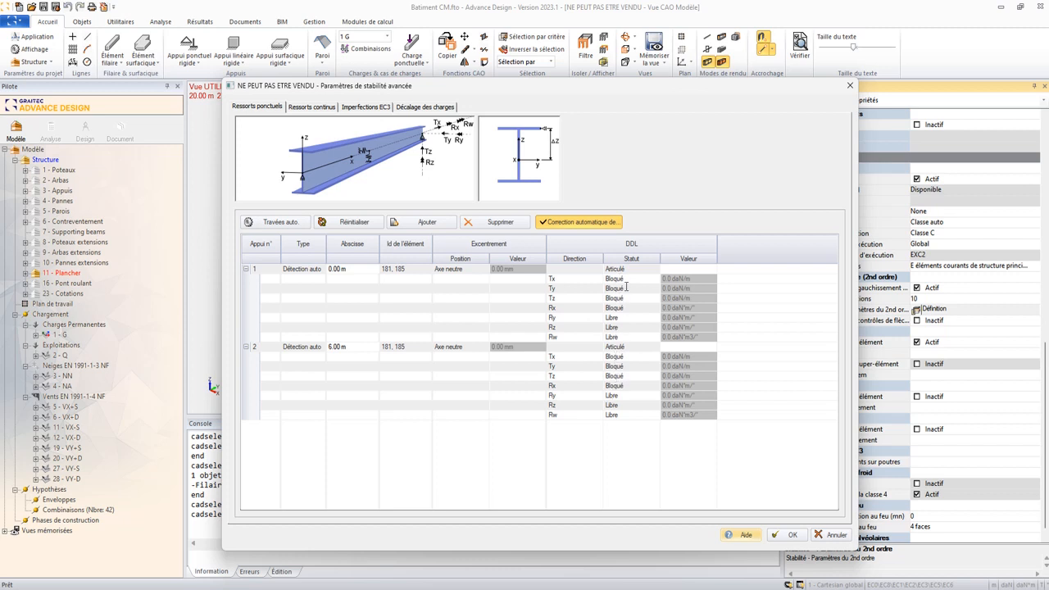
left_click(653, 270)
left_click(655, 269)
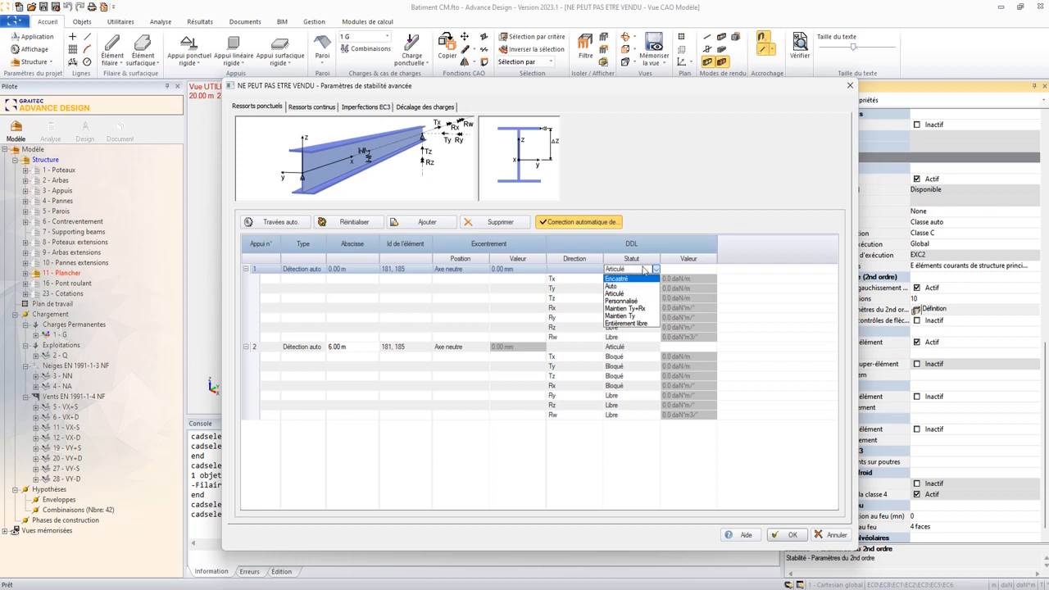
left_click(652, 245)
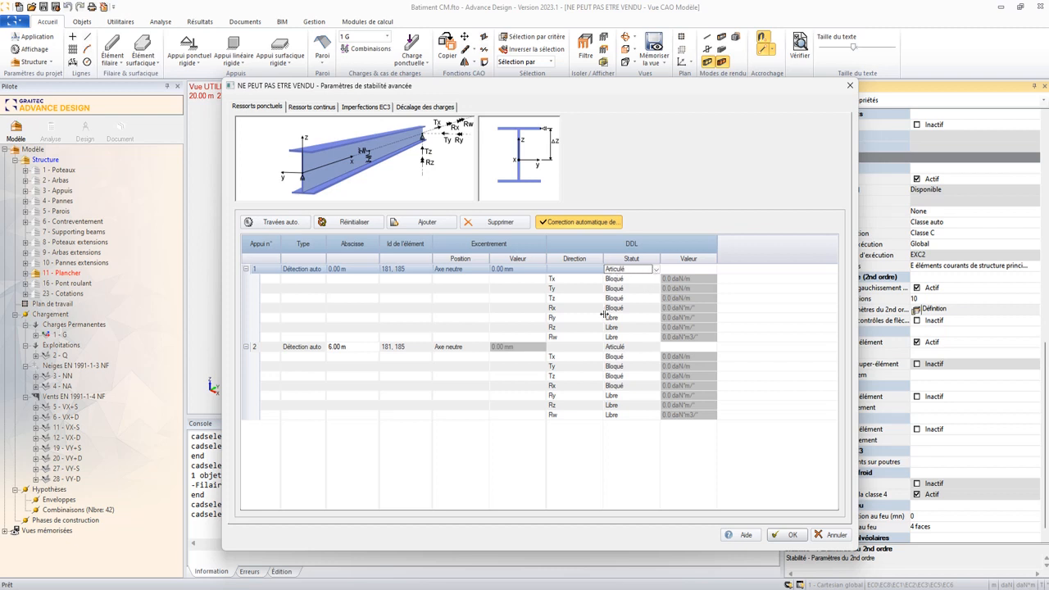
left_click(655, 270)
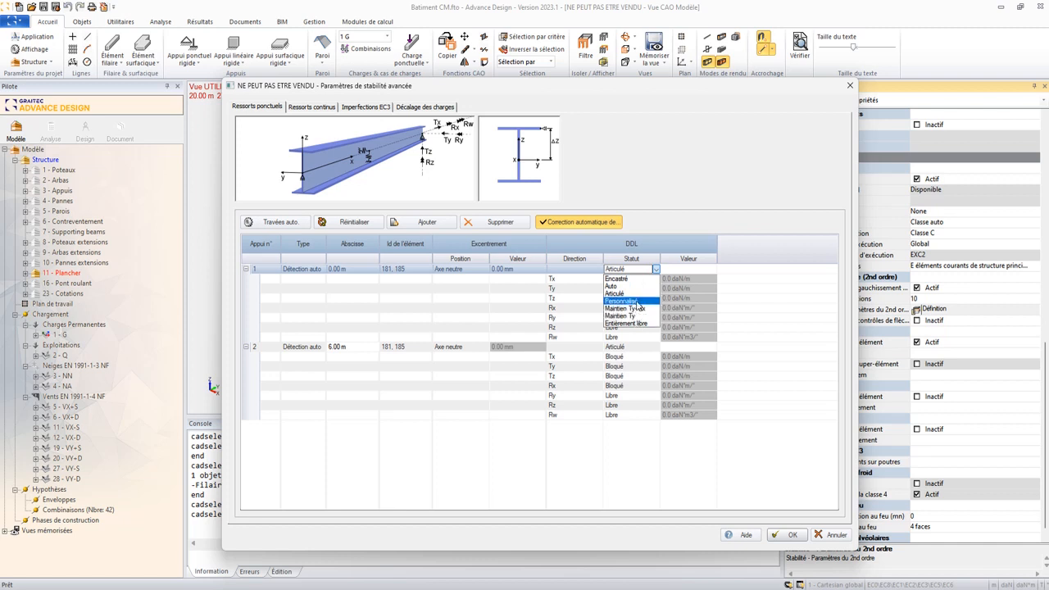
left_click(642, 243)
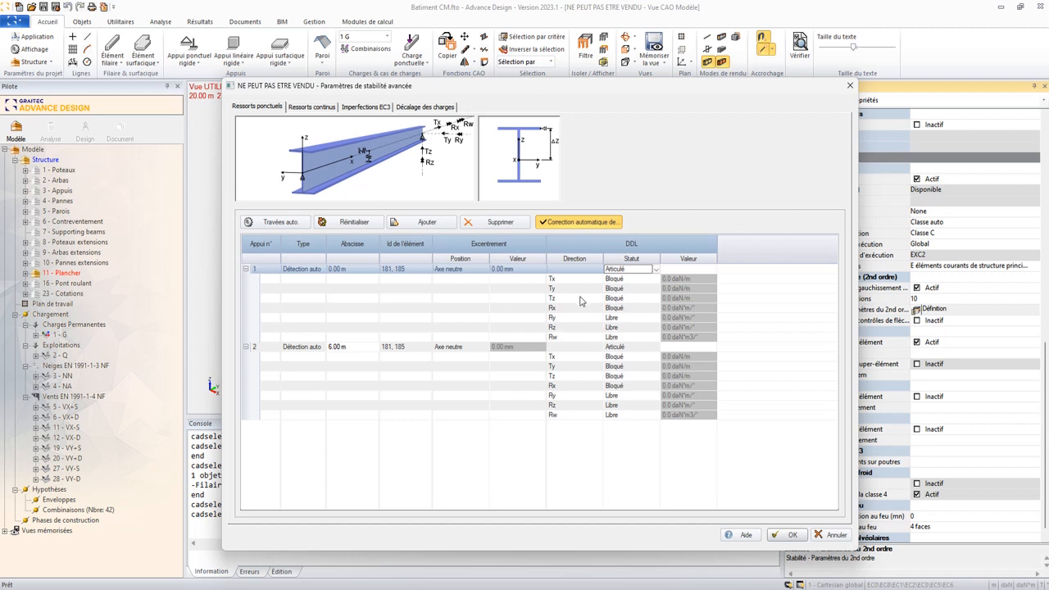
- Review the EC3 imperfection parameters and the equivalent beam force properties of the front edge beams
left_click(373, 106)
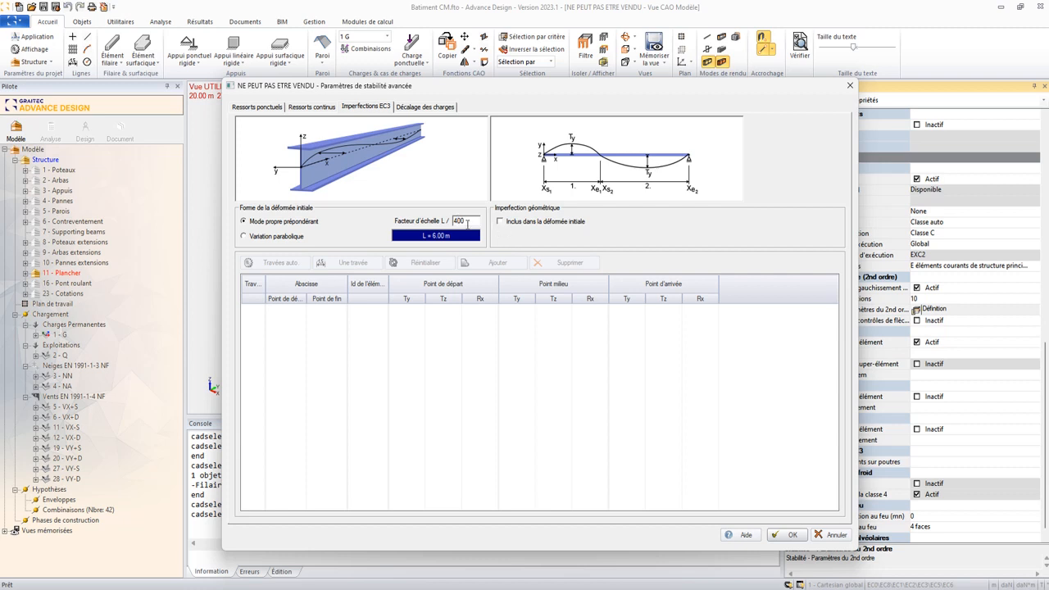
left_click(785, 534)
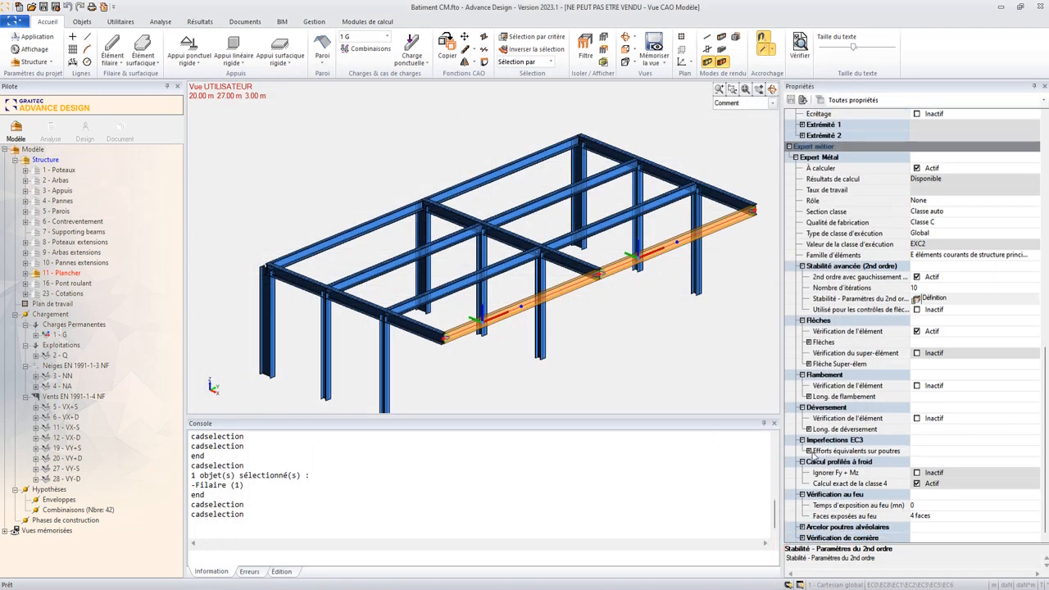
left_click(808, 451)
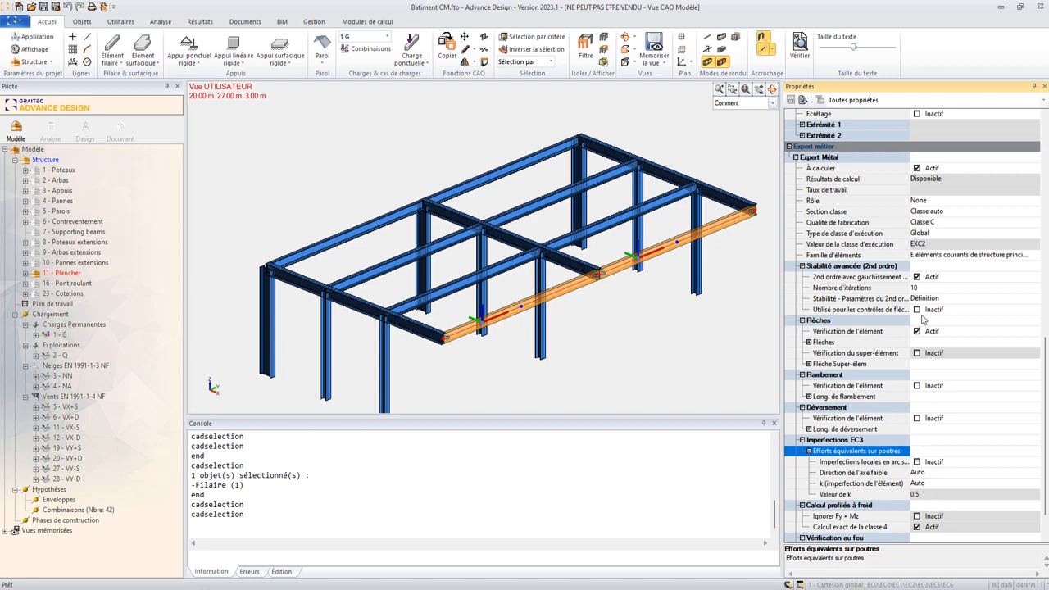
- Set the load offset of the front edge beams to "Supérieur centre (2)" in the advanced stability parameters
left_click(923, 299)
left_click(916, 299)
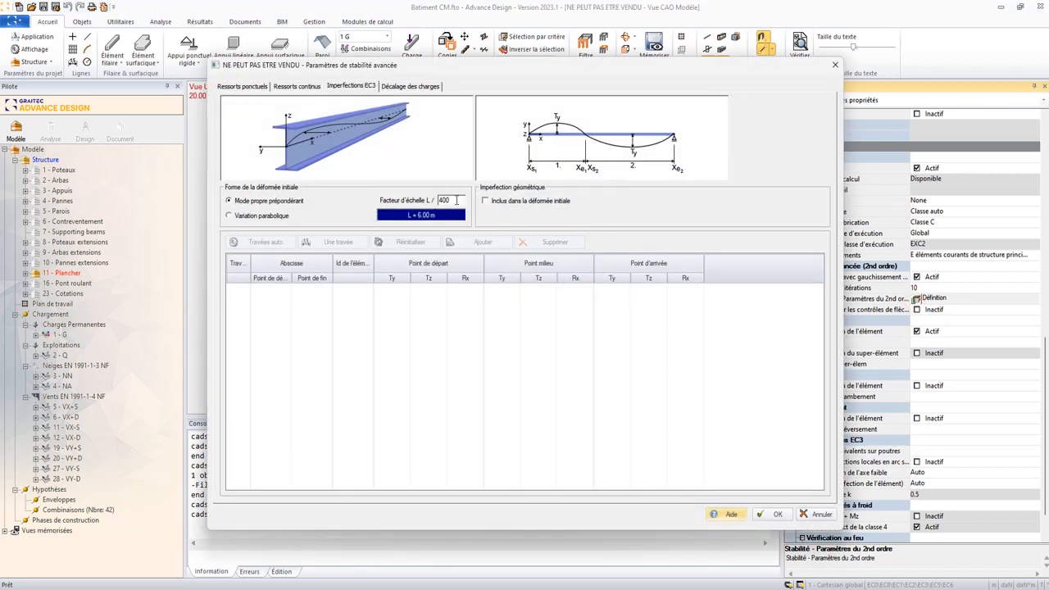
left_click(411, 87)
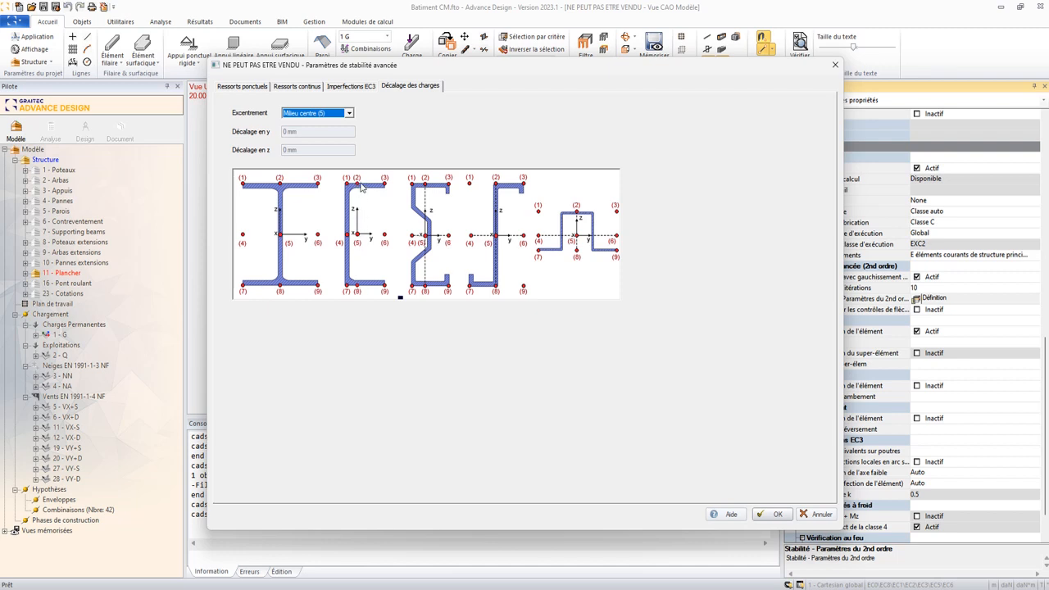
left_click(323, 115)
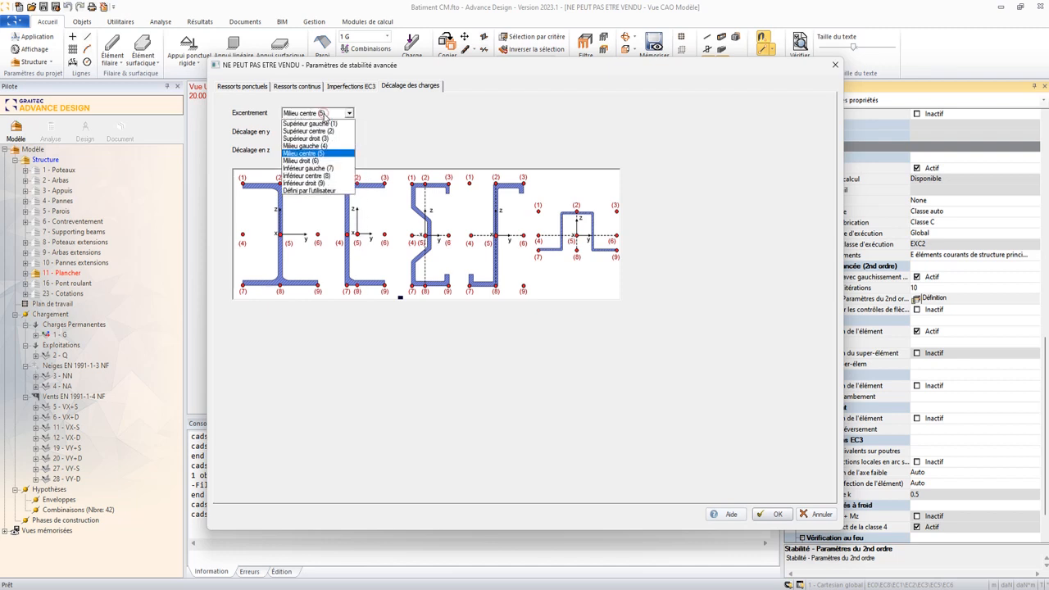
left_click(328, 135)
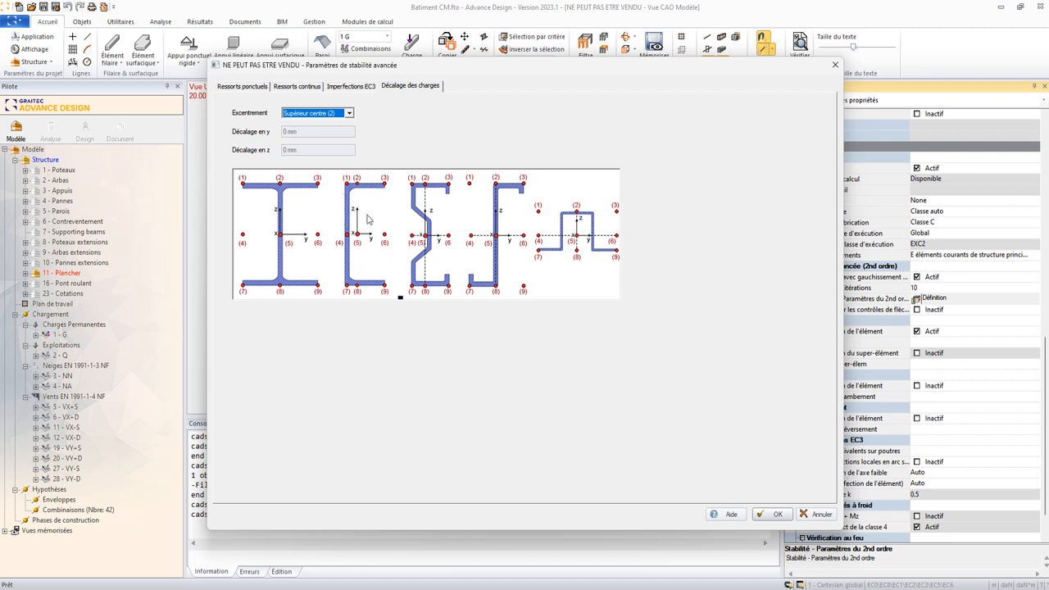
left_click(777, 514)
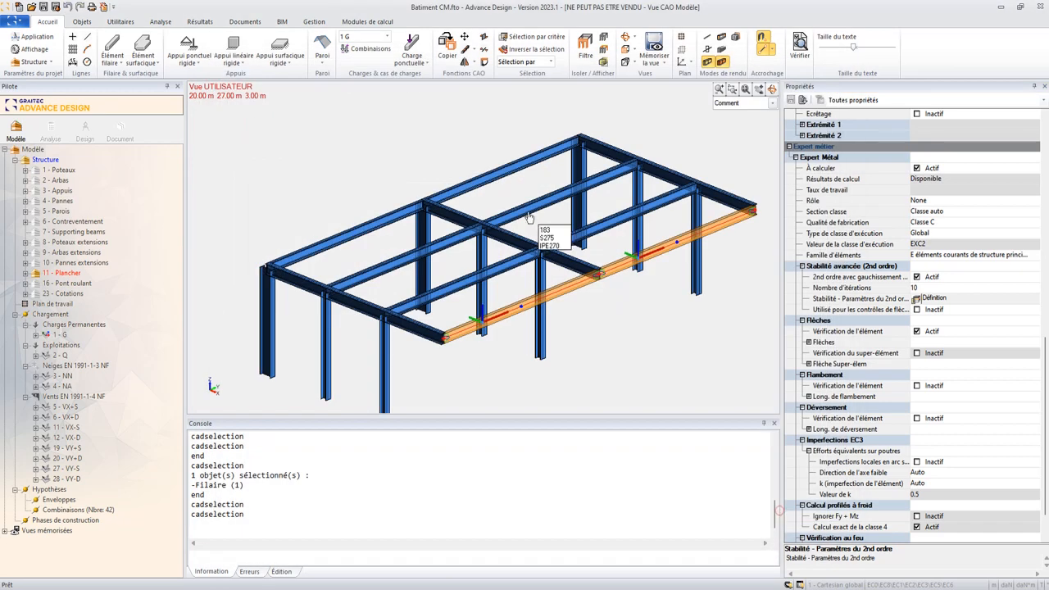
- Deselect the front beams, select the two rear UPE270 edge beams and open their second-order advanced stability parameters
middle_click_drag(573, 326, 490, 325)
key("Escape")
left_click(344, 248)
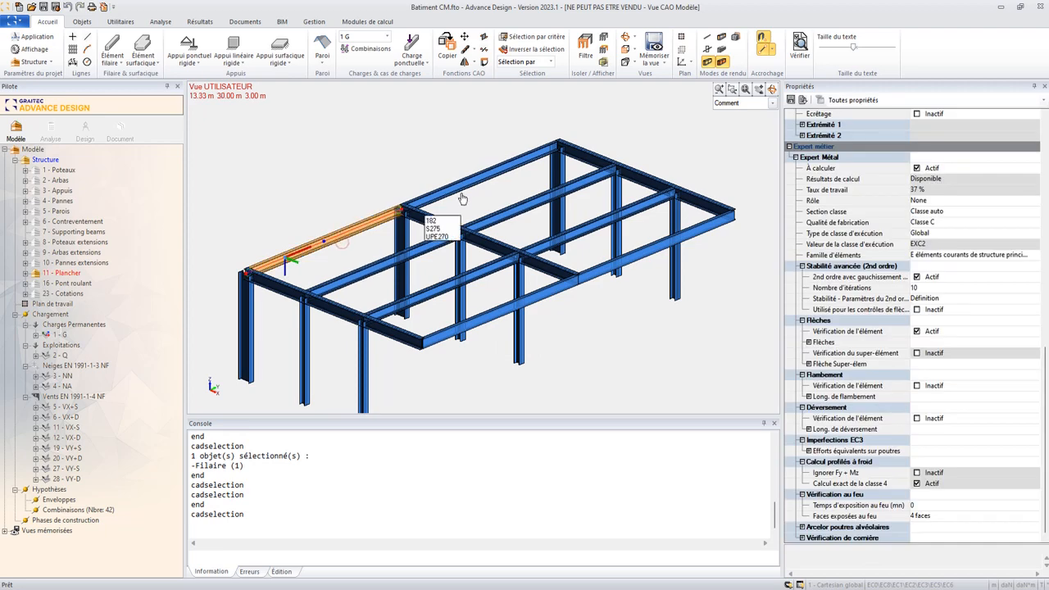
left_click(461, 199)
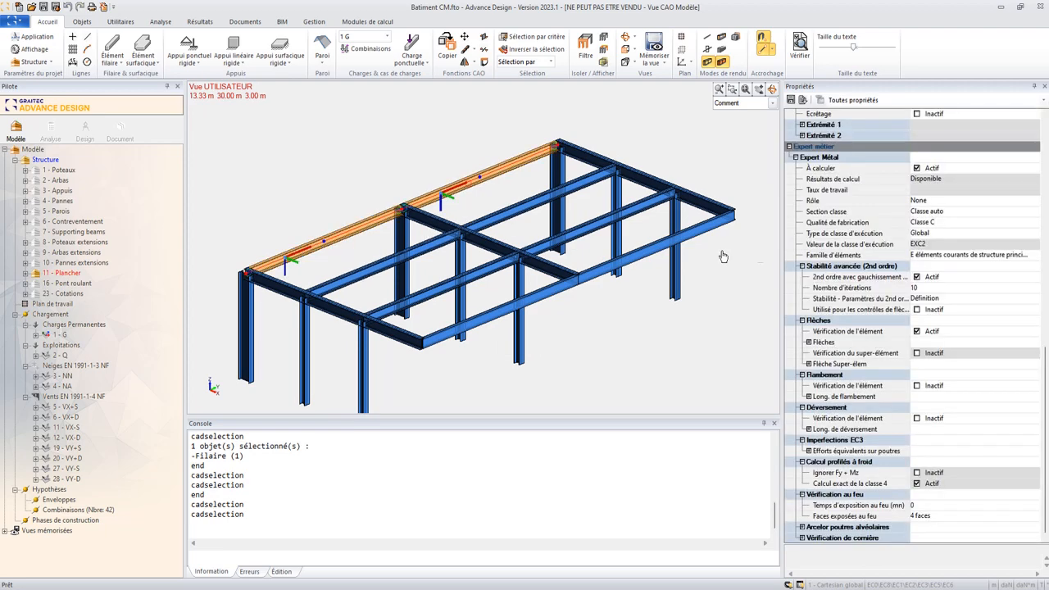
left_click(921, 298)
left_click(915, 298)
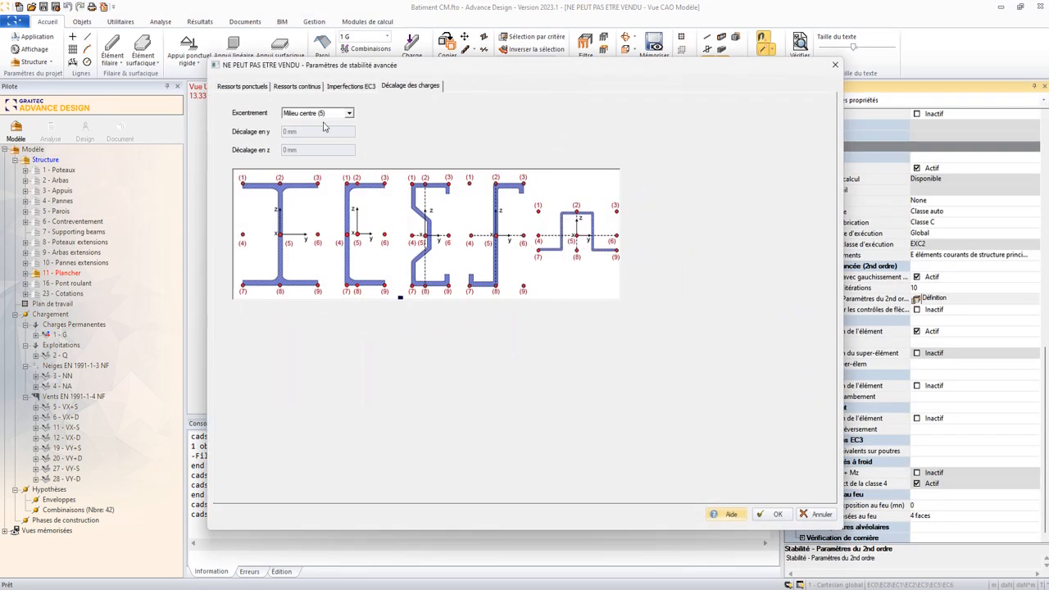
- Set the load offset of the rear edge beams to "Inférieur centre (8)" after checking their point restraints and EC3 imperfections
left_click(257, 87)
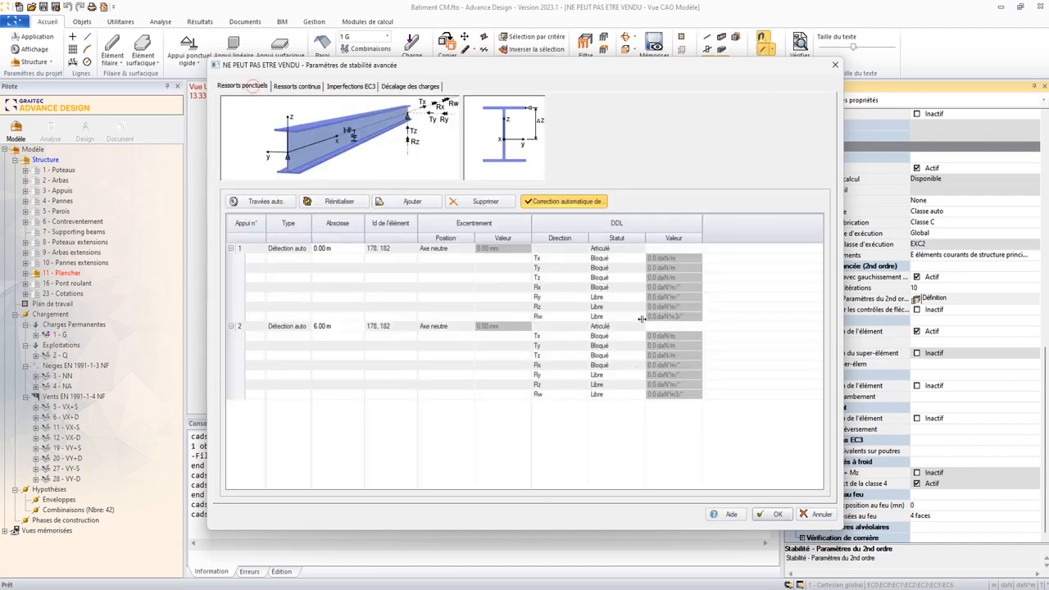
left_click(347, 88)
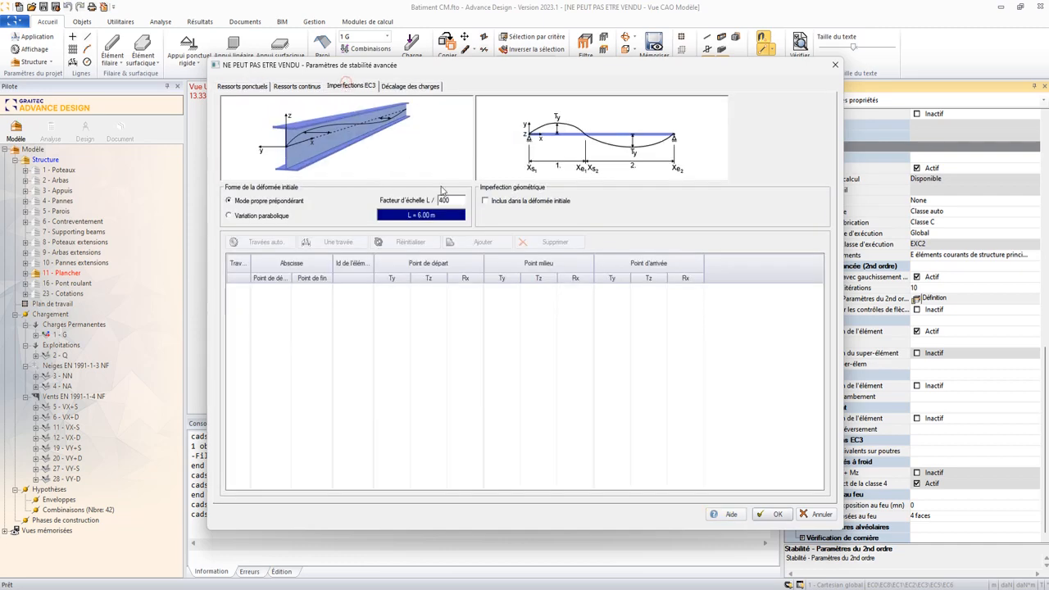
left_click(407, 86)
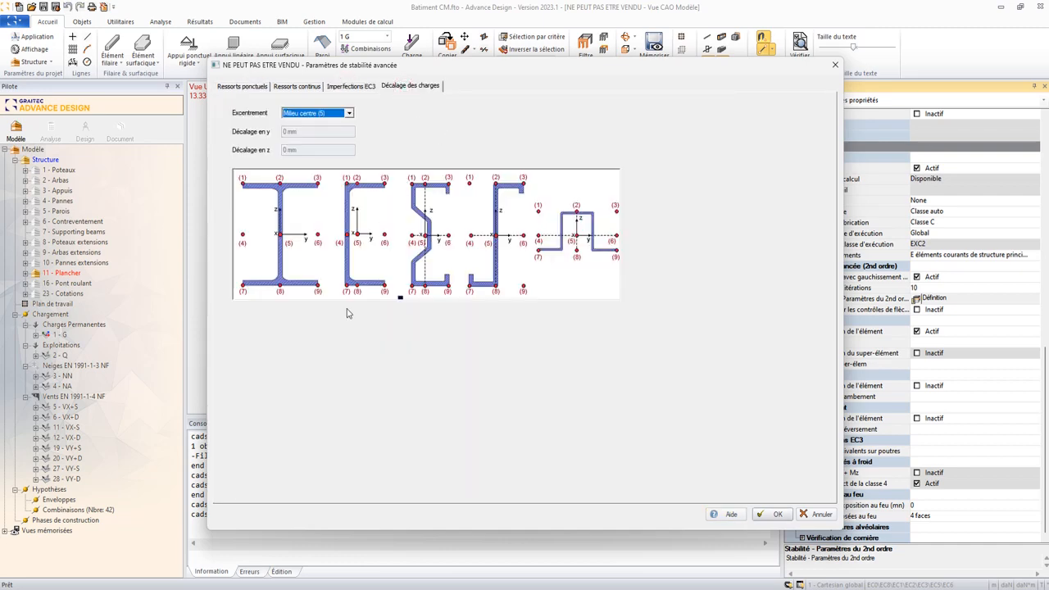
left_click(311, 115)
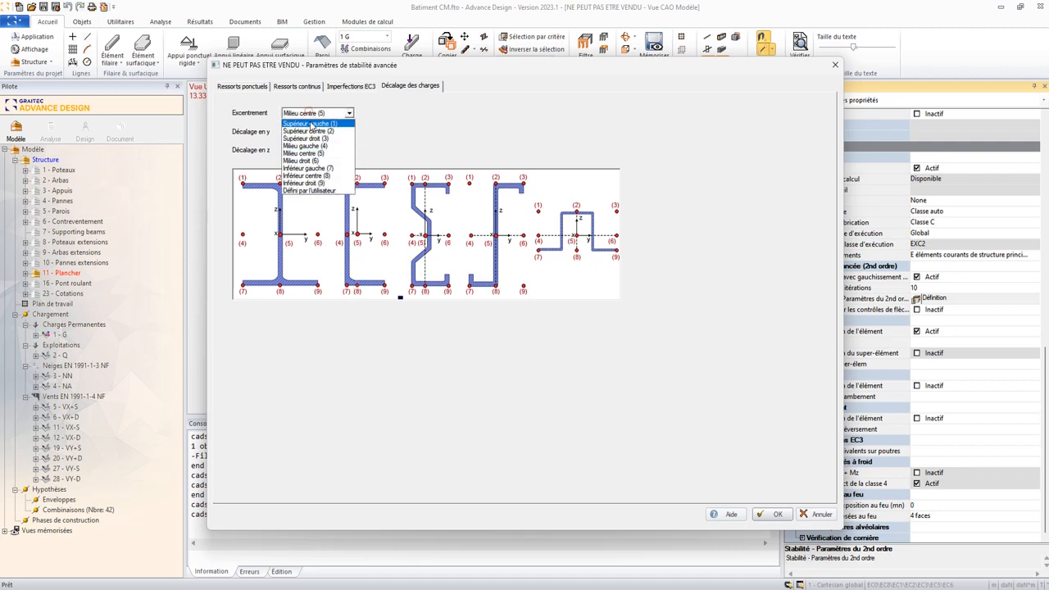
left_click(307, 176)
left_click(776, 510)
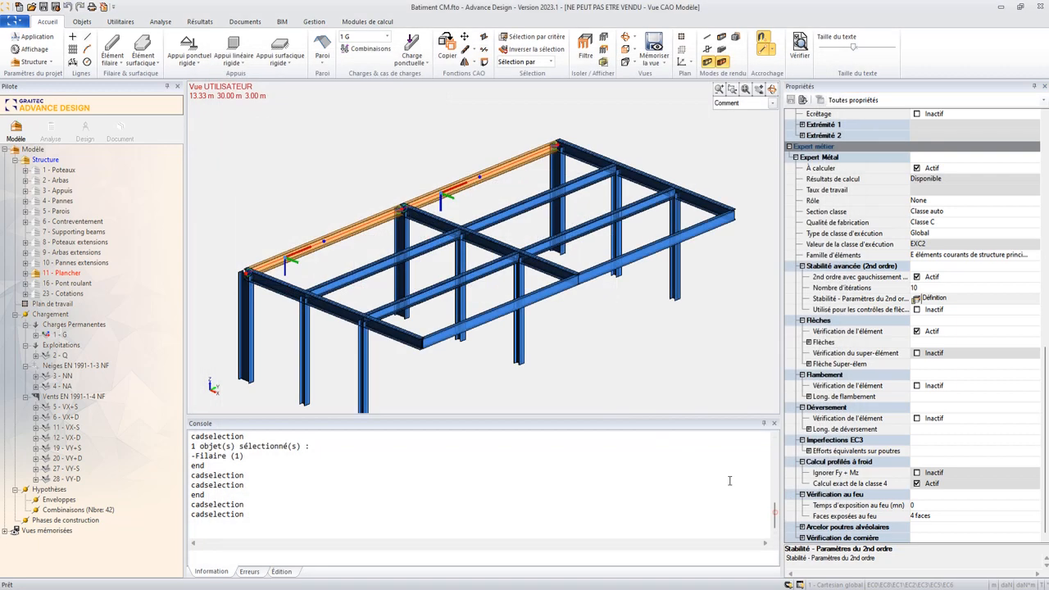
middle_click_drag(189, 205, 344, 196)
left_click(345, 197)
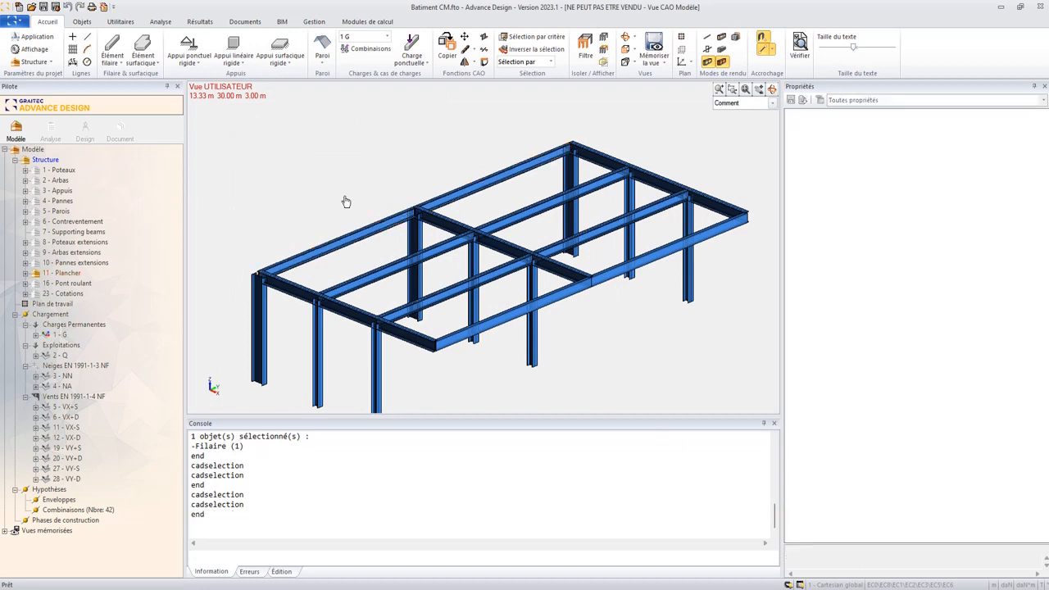
- Create a new analysis model and run its calculation sequence with "Calcul Métal" included
left_click(51, 127)
left_click(494, 243)
left_click(558, 271)
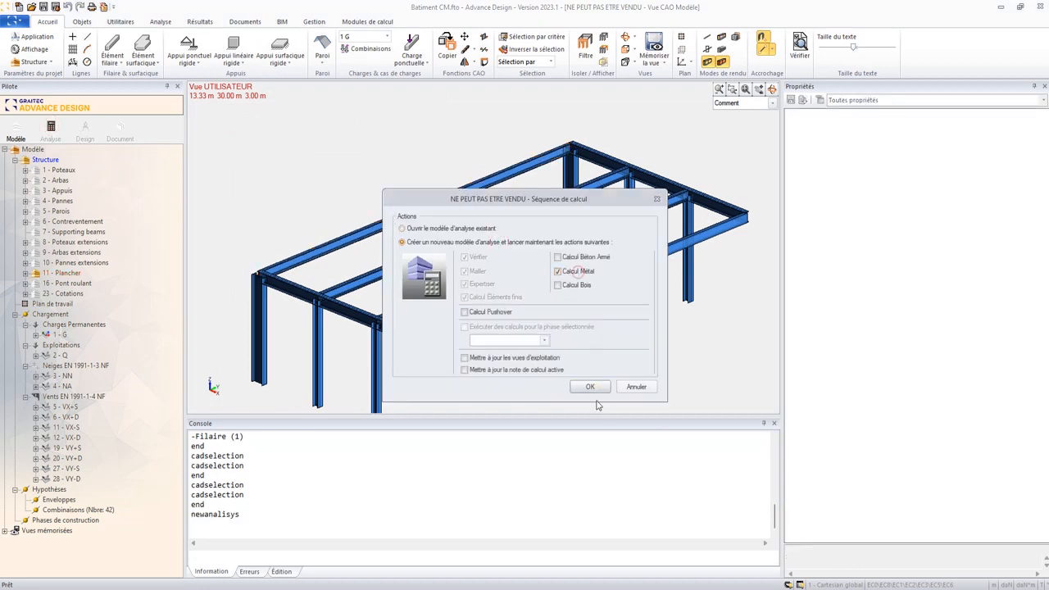
left_click(590, 386)
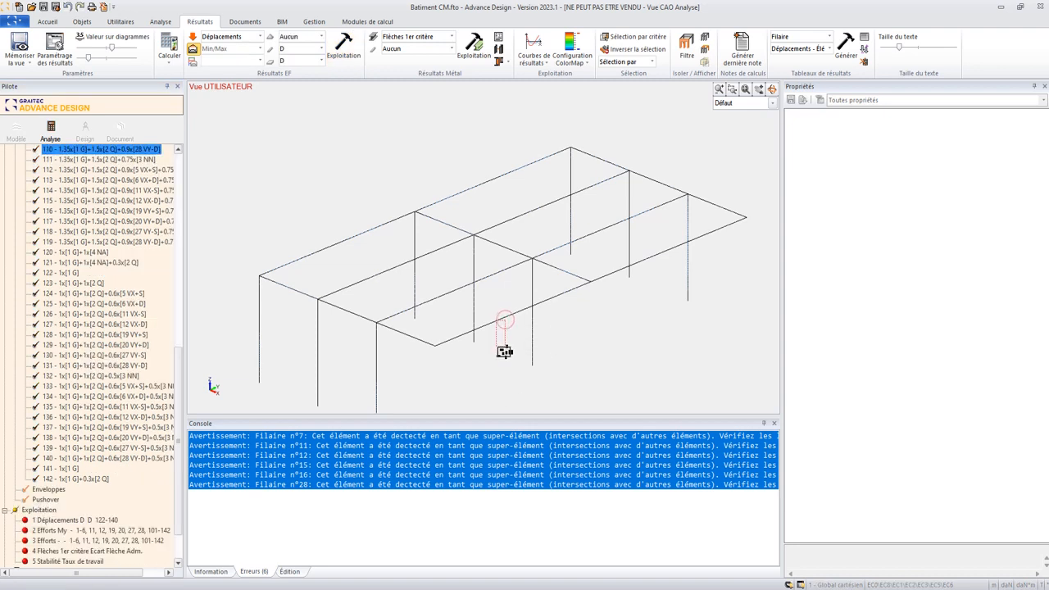
- Display the "Stabilité avancée" steel results as "Taux de travail - Von Mises" on the edge beams
left_click(451, 37)
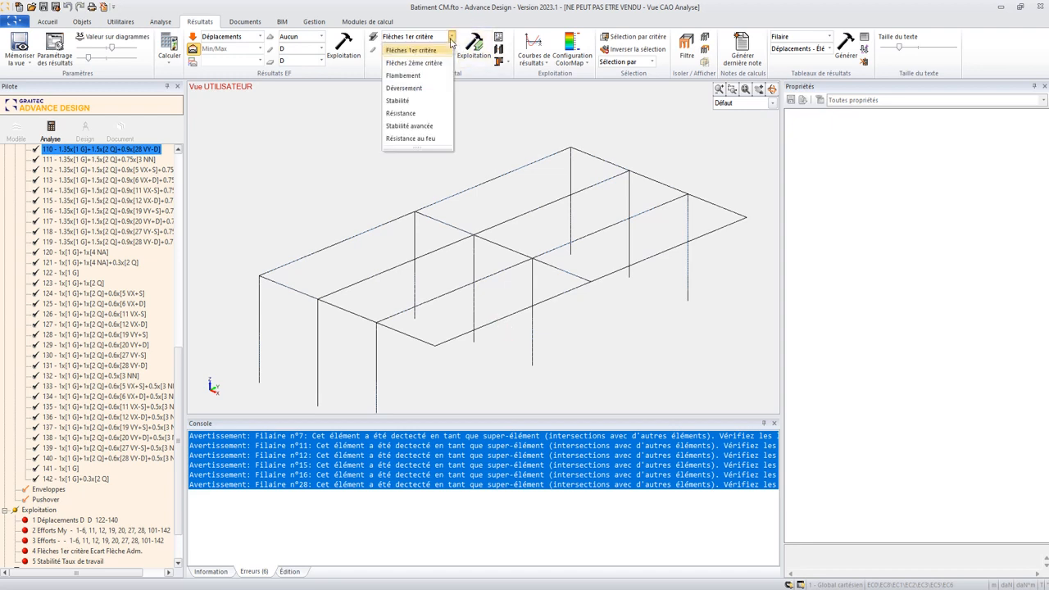
left_click(414, 127)
left_click(425, 49)
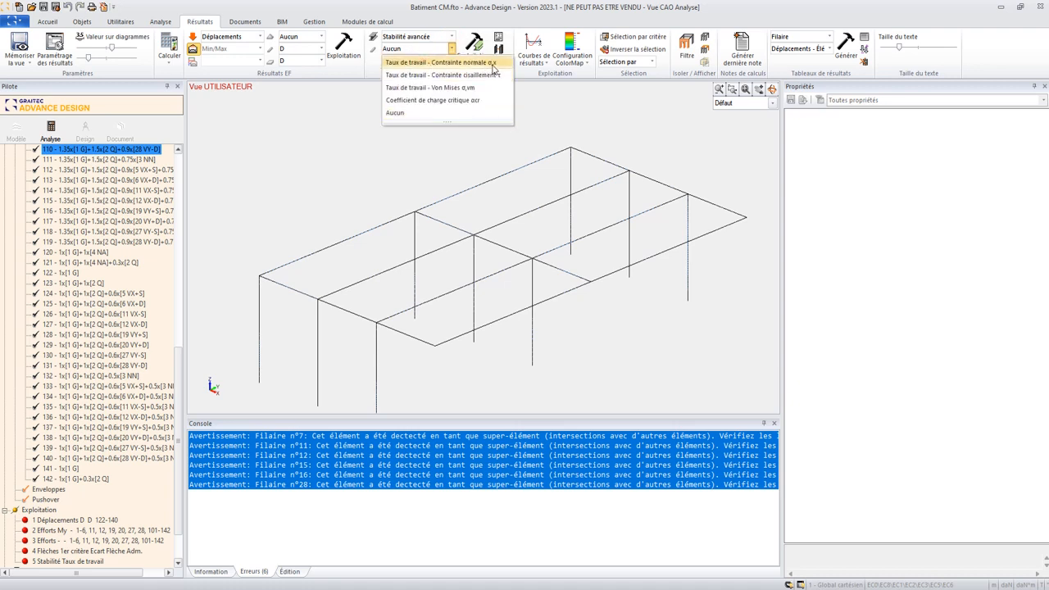
left_click(478, 89)
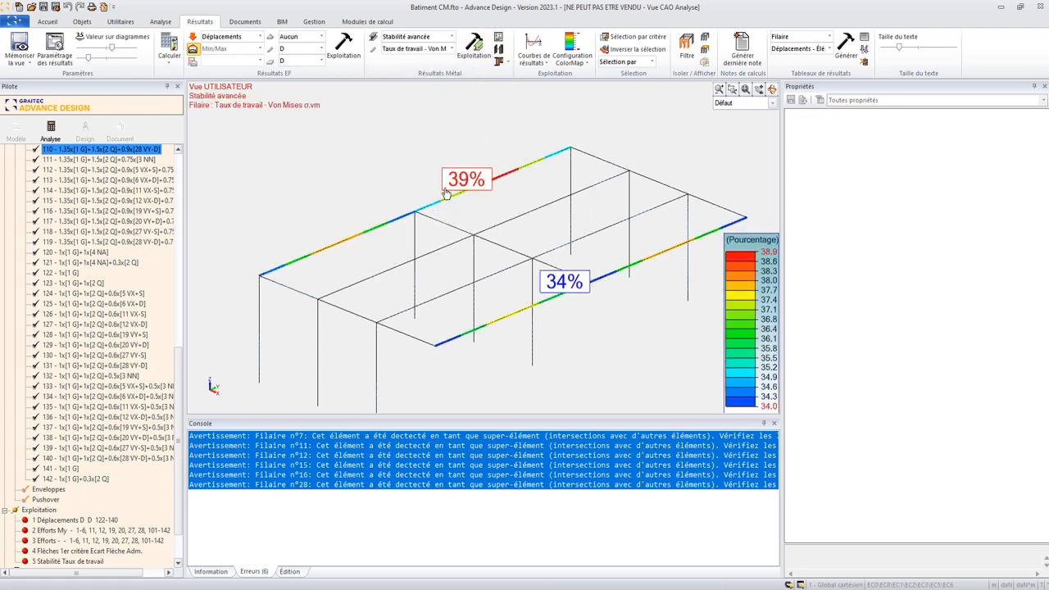
- Review the section resistance checks in the profile sheet of rear beam 182, including normal, shear and von Mises stresses and the critical load factor
left_click(508, 171)
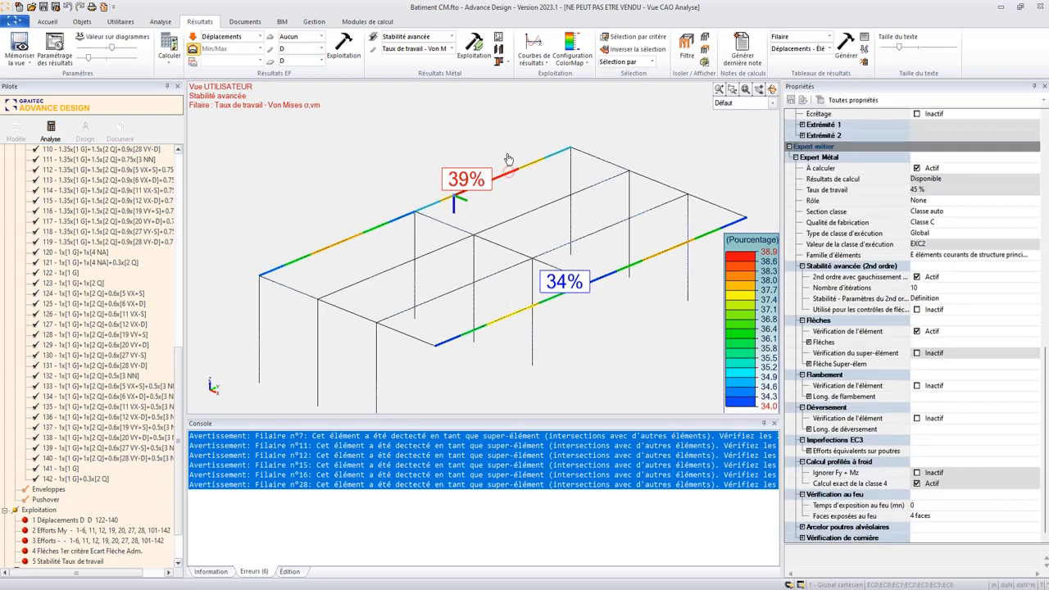
left_click(499, 49)
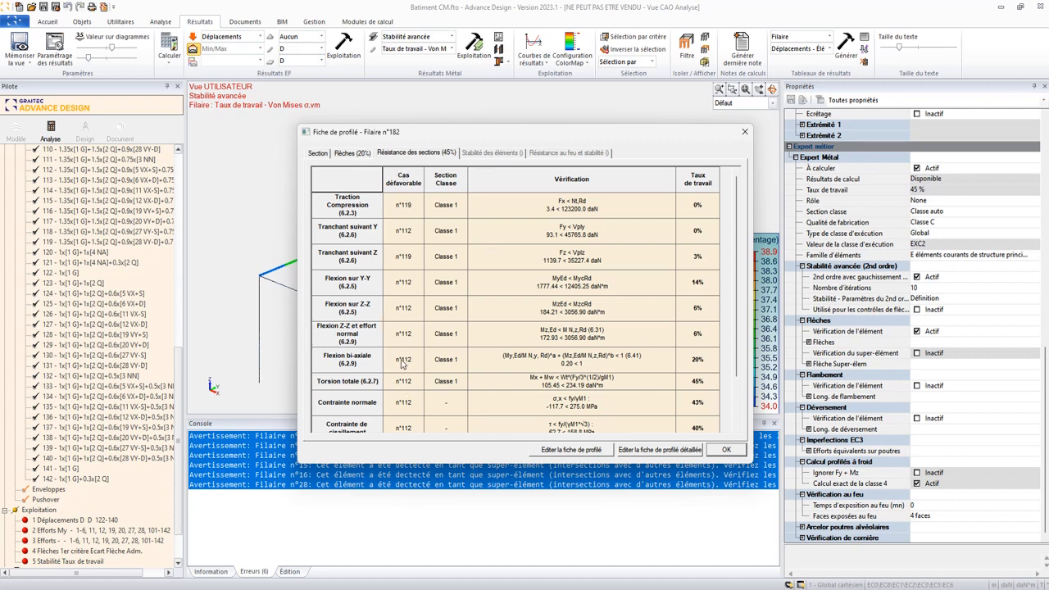
left_click(344, 407)
left_click_drag(734, 371, 736, 422)
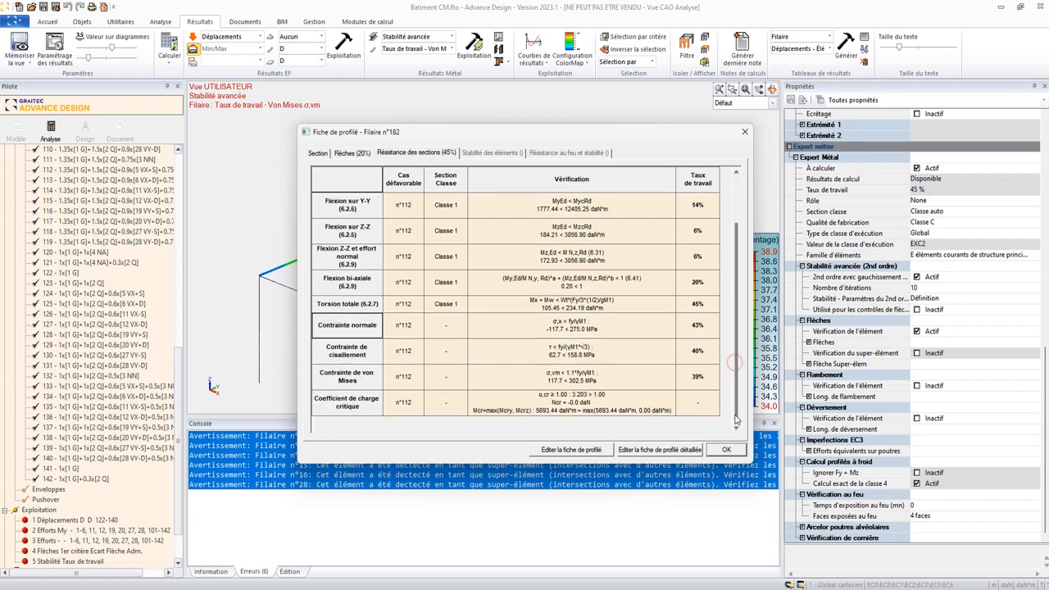
left_click(369, 352)
left_click(359, 375)
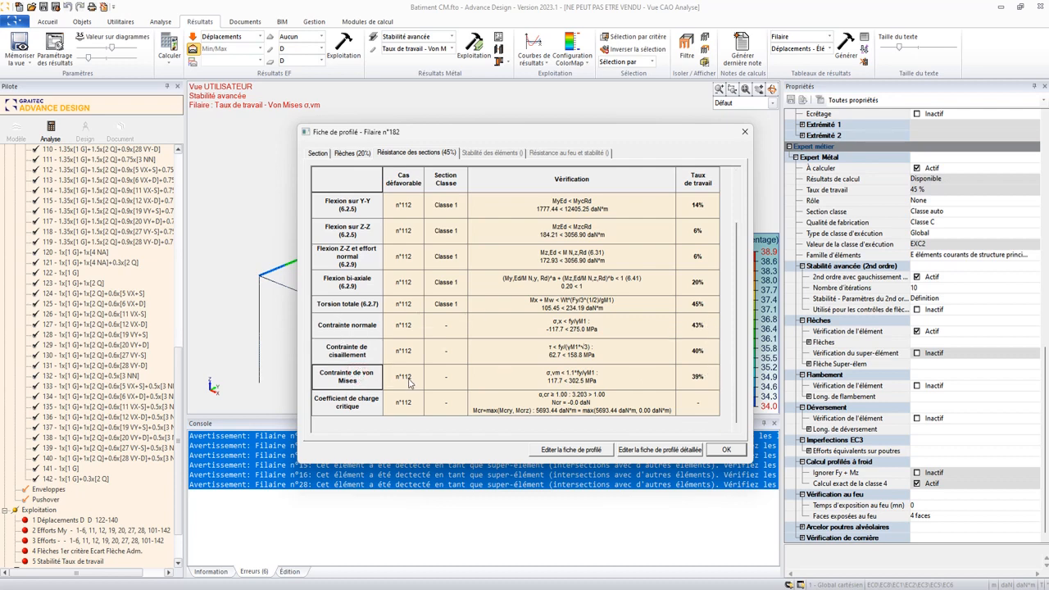
left_click(728, 452)
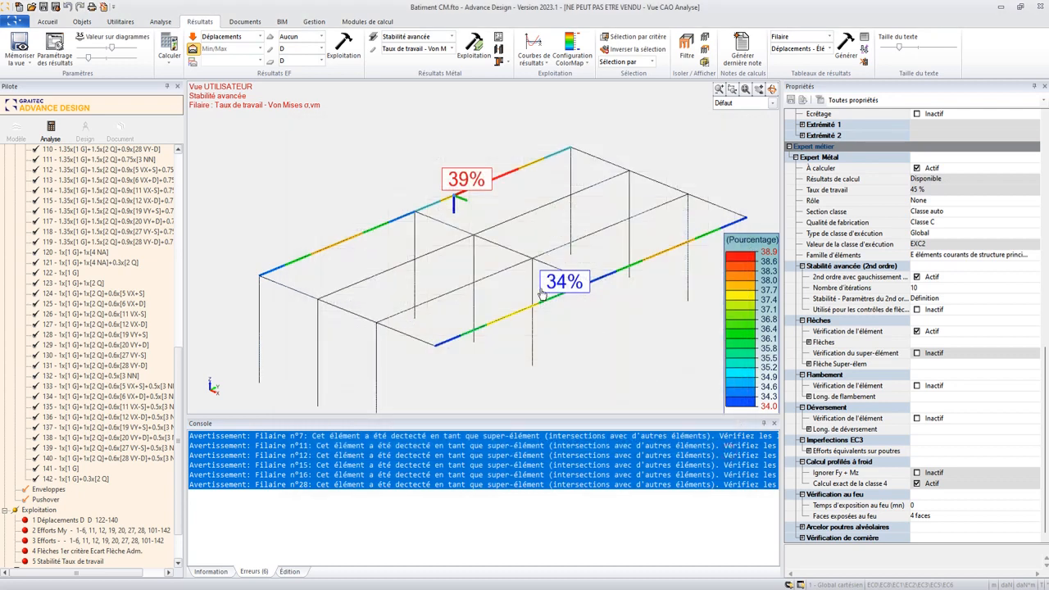
middle_click_drag(540, 292, 544, 294)
key("Escape")
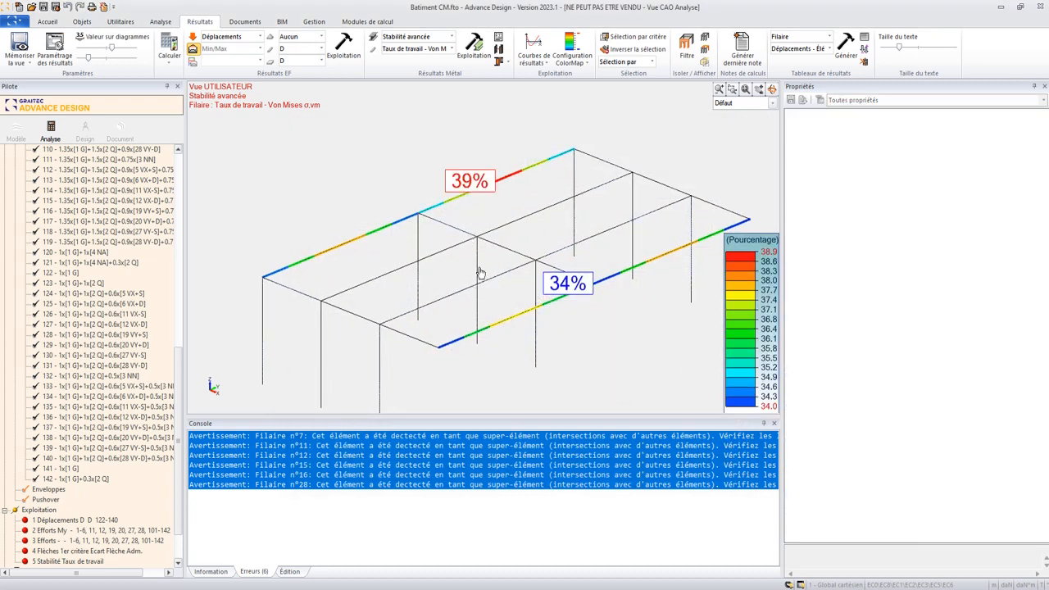
- Open the result curves of rear edge beam 182 to examine its bimoment Mw and displacement Dz diagrams
left_click(504, 177)
left_click(533, 45)
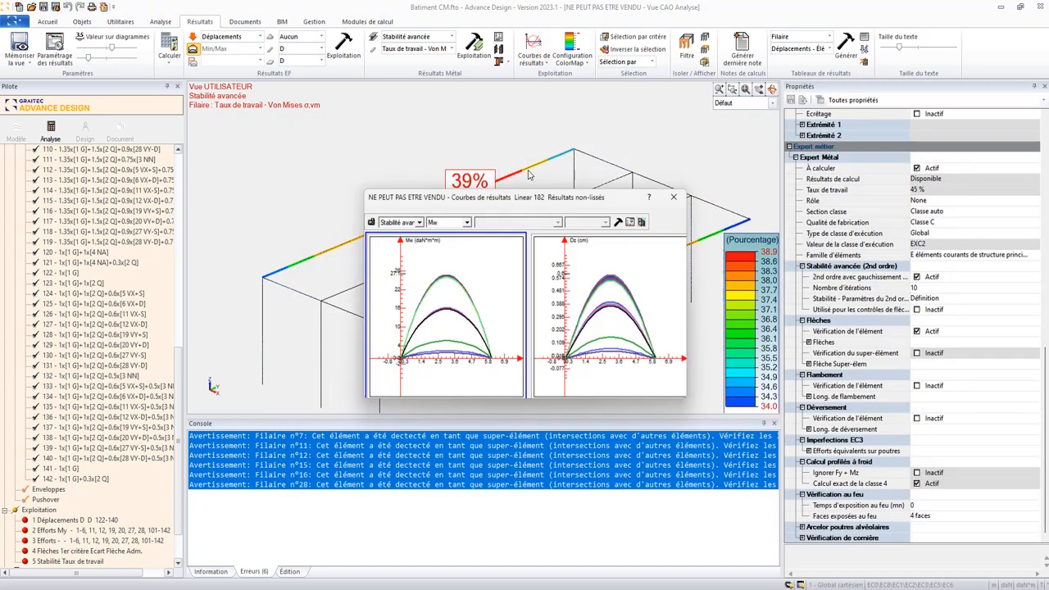
left_click_drag(509, 195, 423, 132)
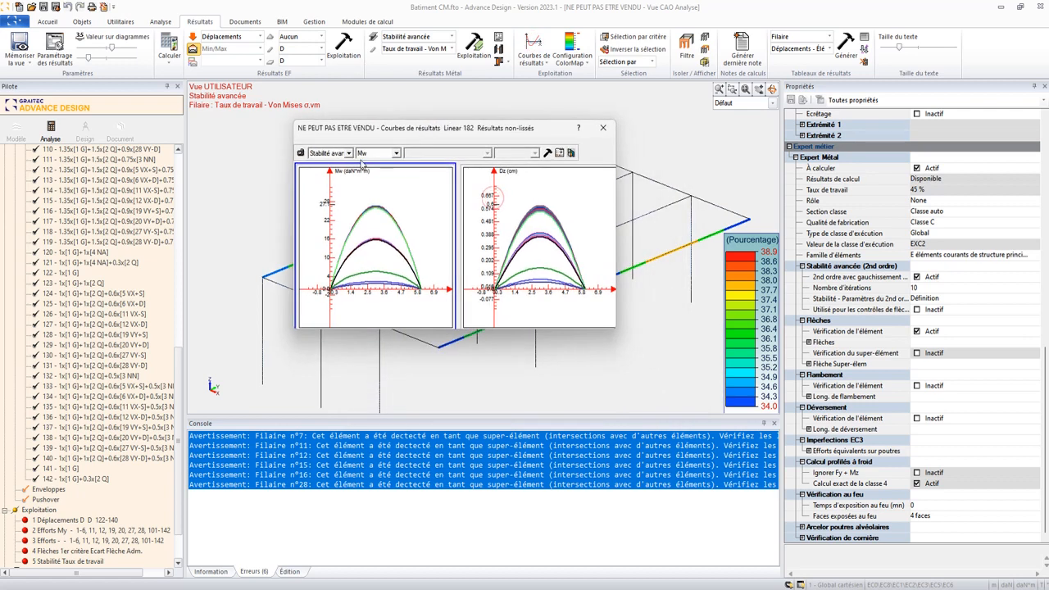
- Plot the Mz moment from the standard "Efforts" results as the first curve of rear beam 182
left_click(329, 153)
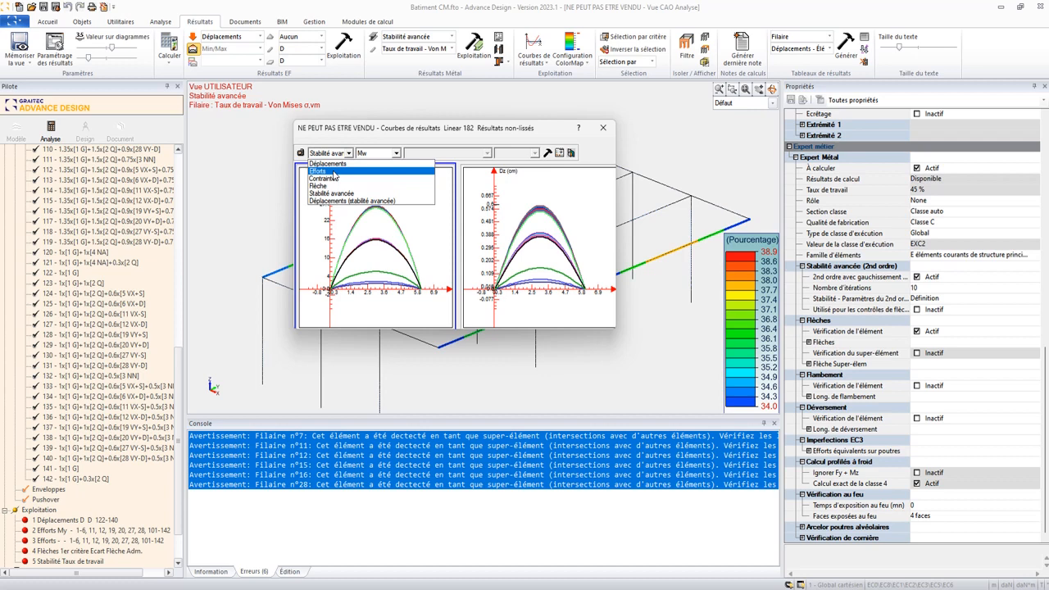
left_click(334, 172)
left_click(375, 154)
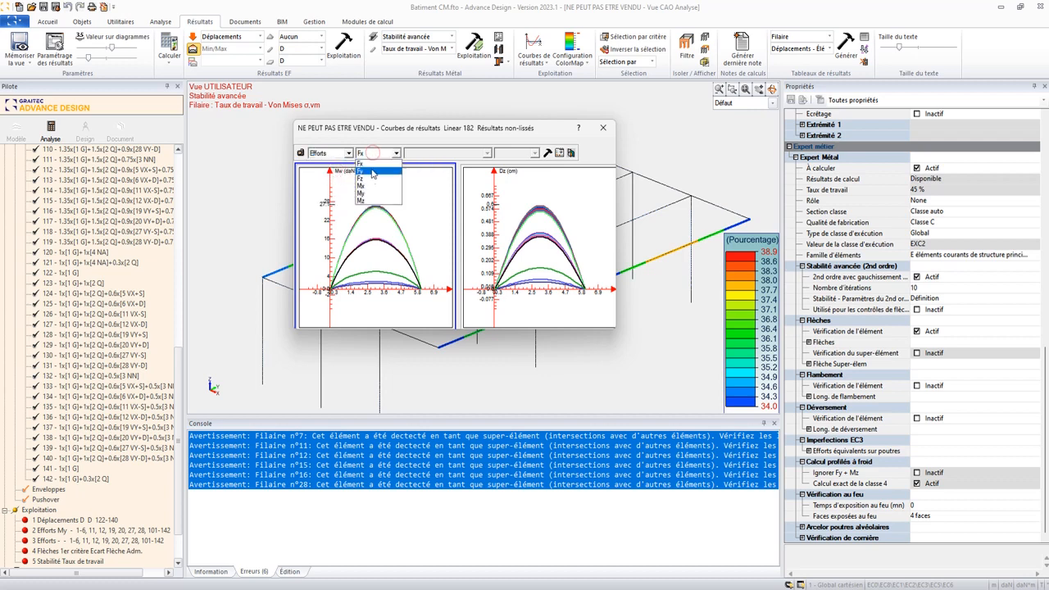
left_click(371, 200)
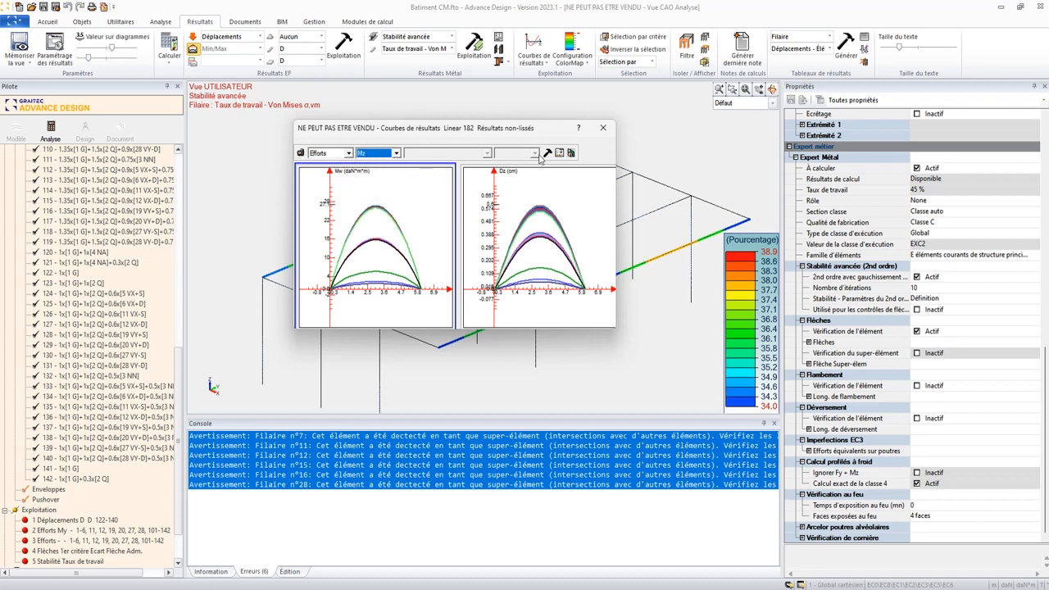
left_click(299, 153)
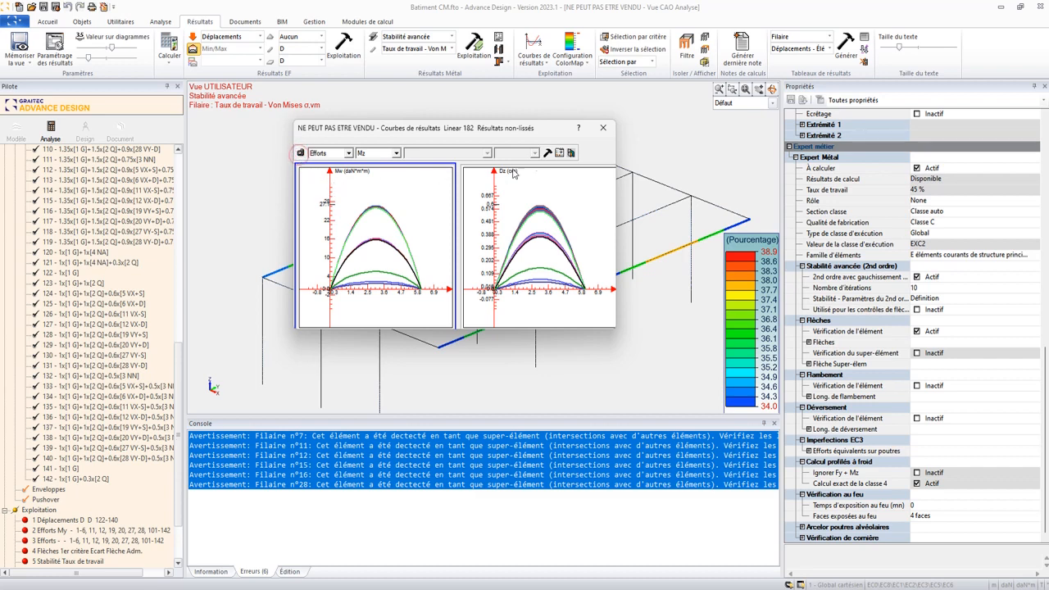
left_click(547, 154)
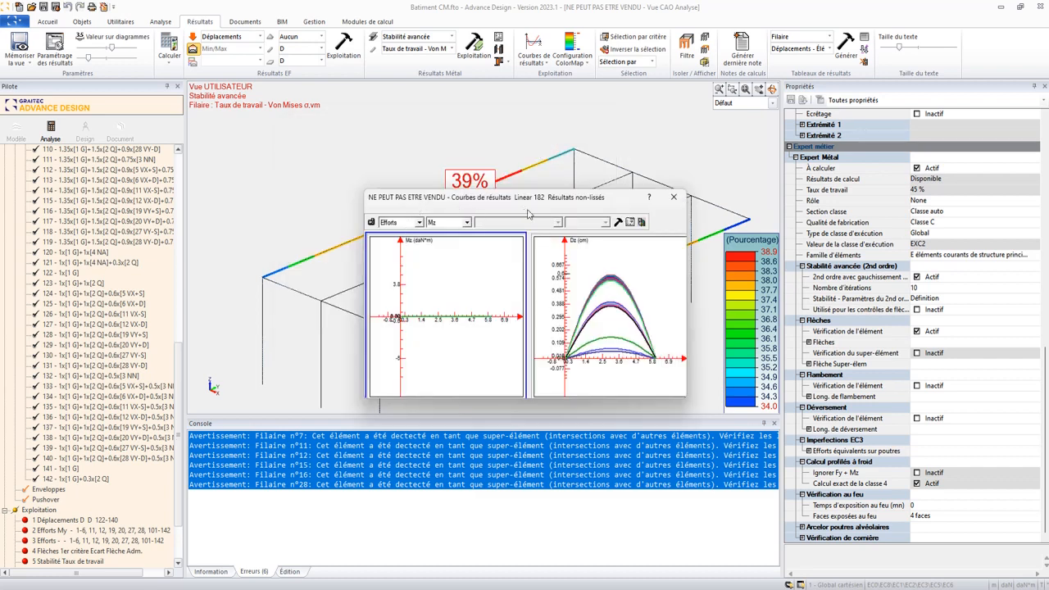
left_click_drag(390, 199, 315, 140)
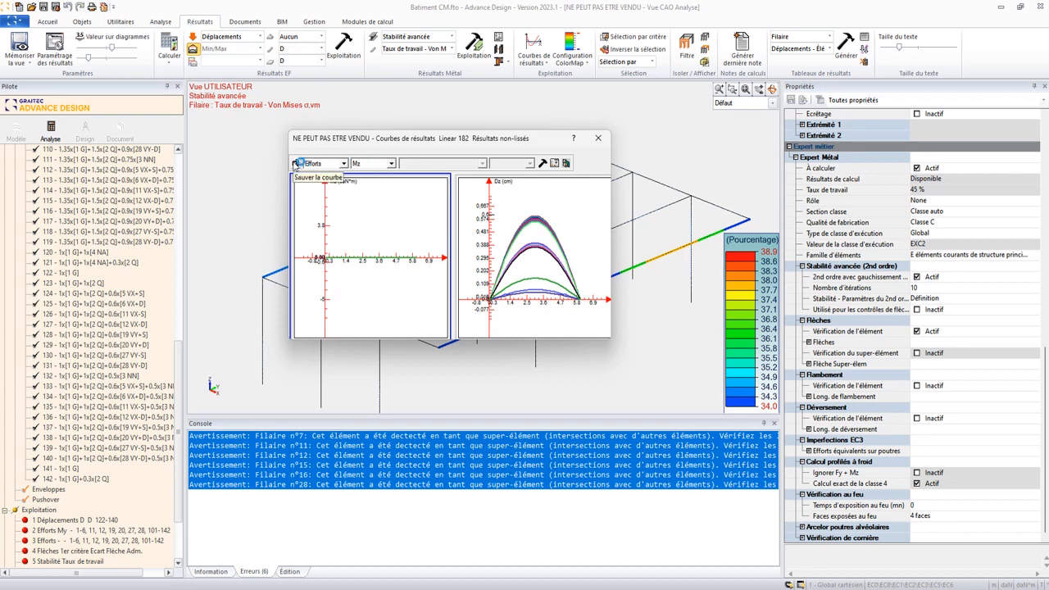
- Plot the Mz moment from the "Stabilité avancée" results for rear beam 182 and examine the enlarged diagram
left_click(345, 164)
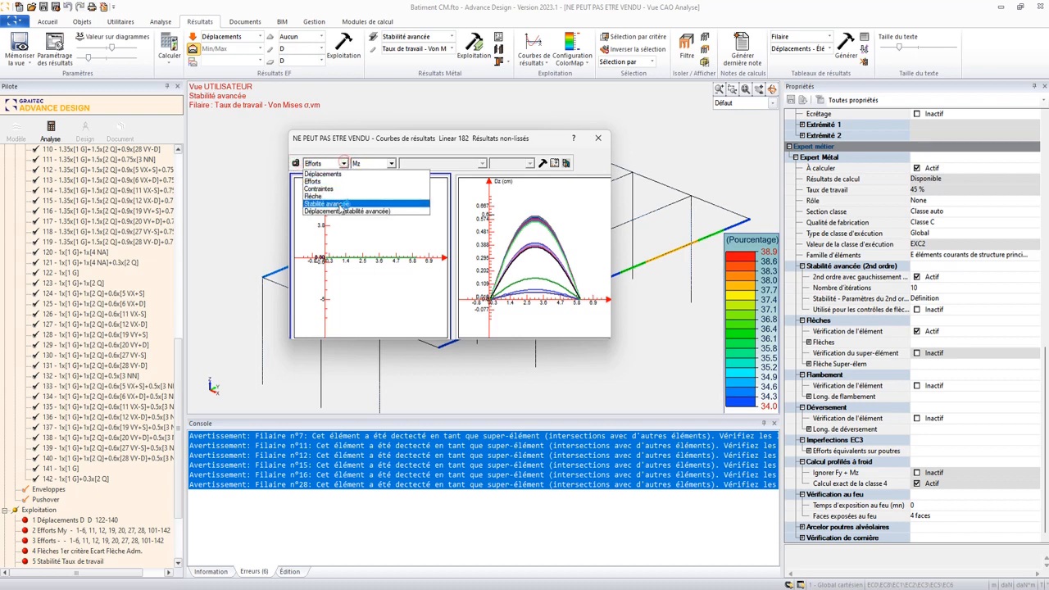
left_click(344, 210)
left_click(373, 167)
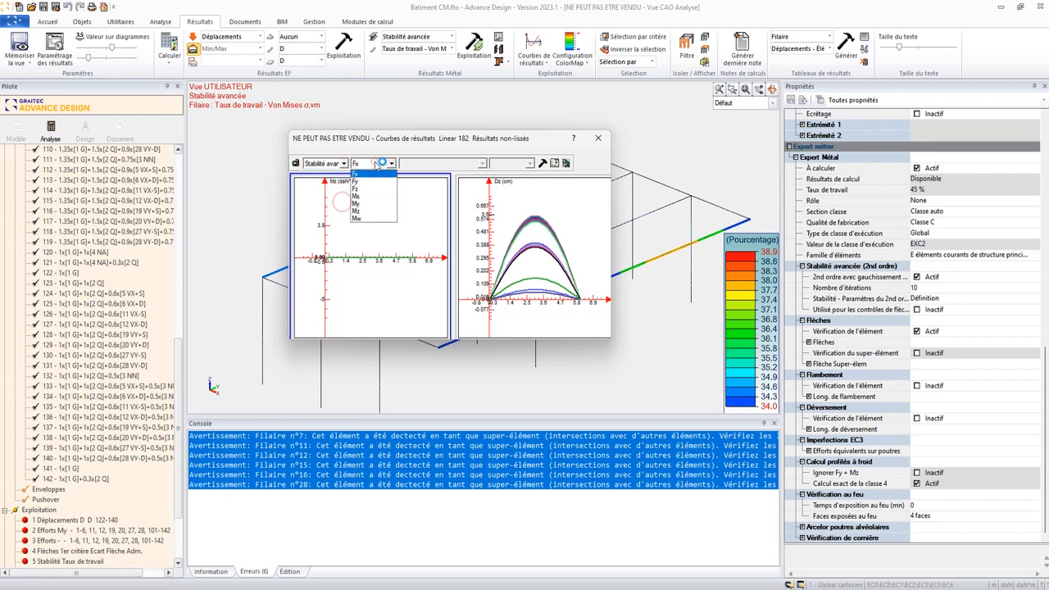
left_click(374, 216)
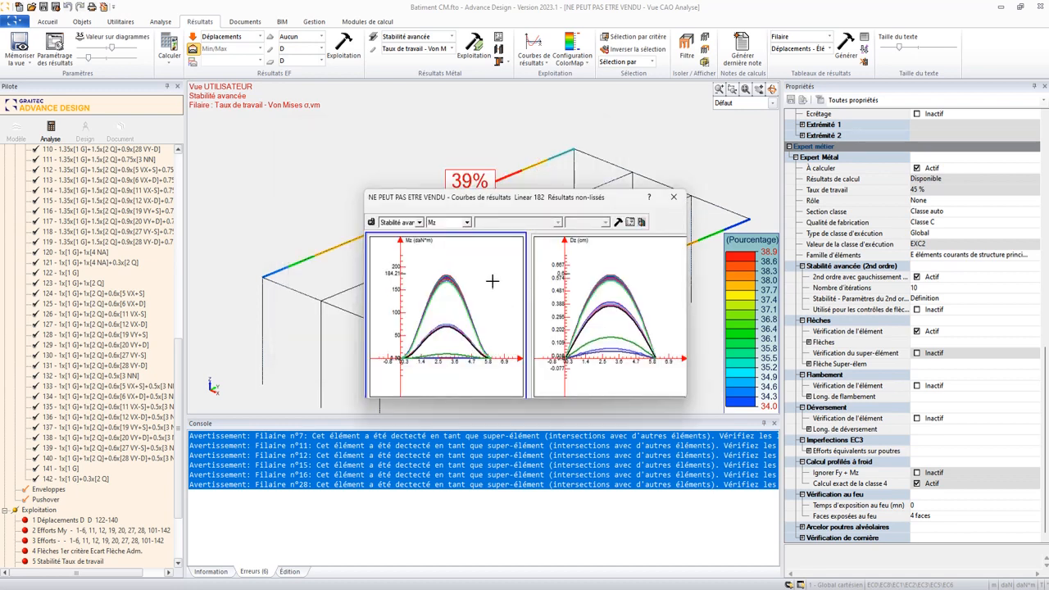
double_click(492, 283)
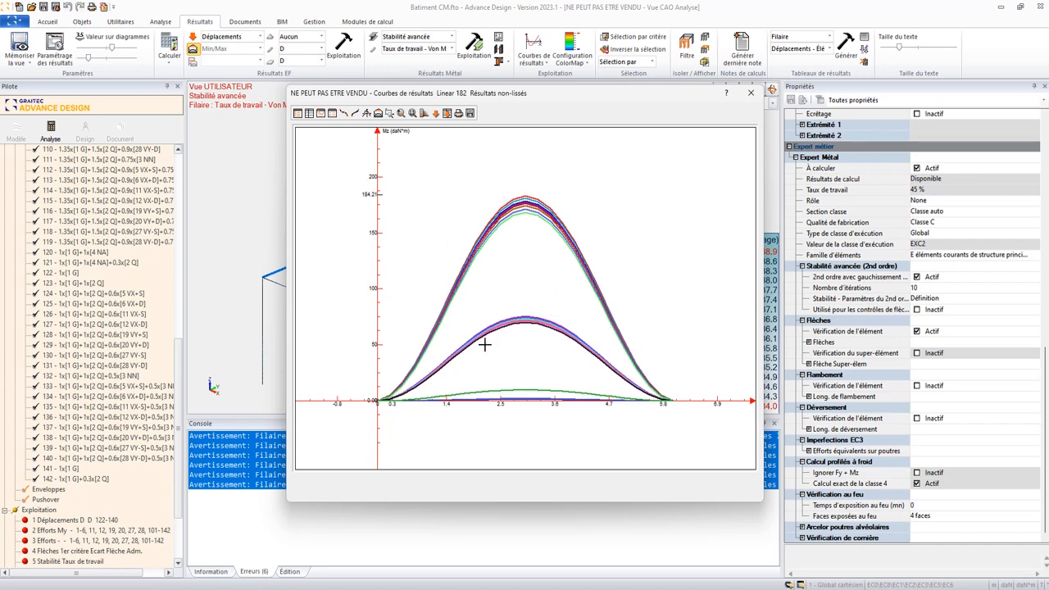
left_click(750, 93)
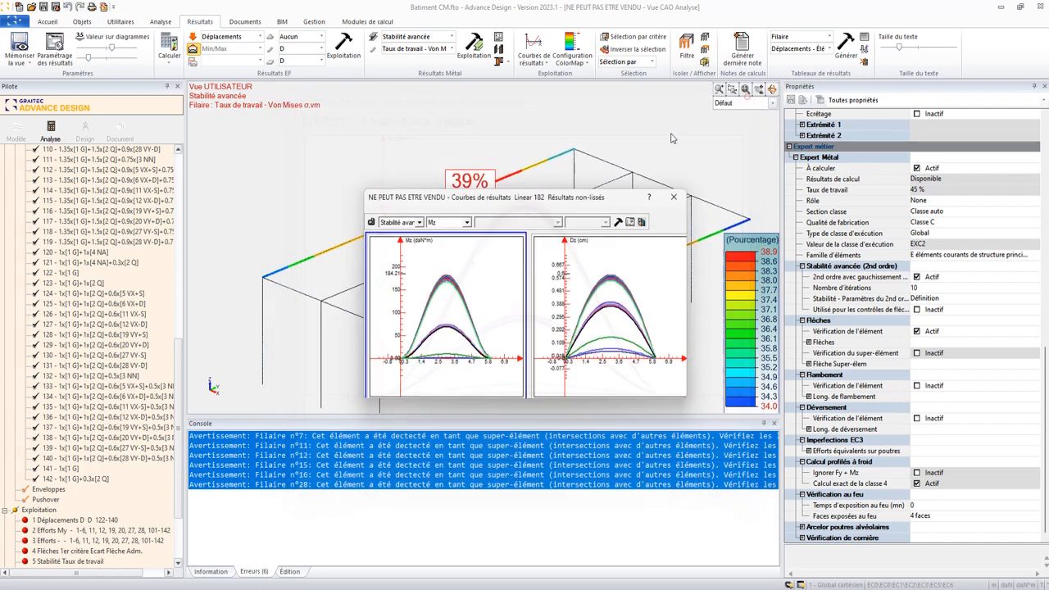
left_click(413, 223)
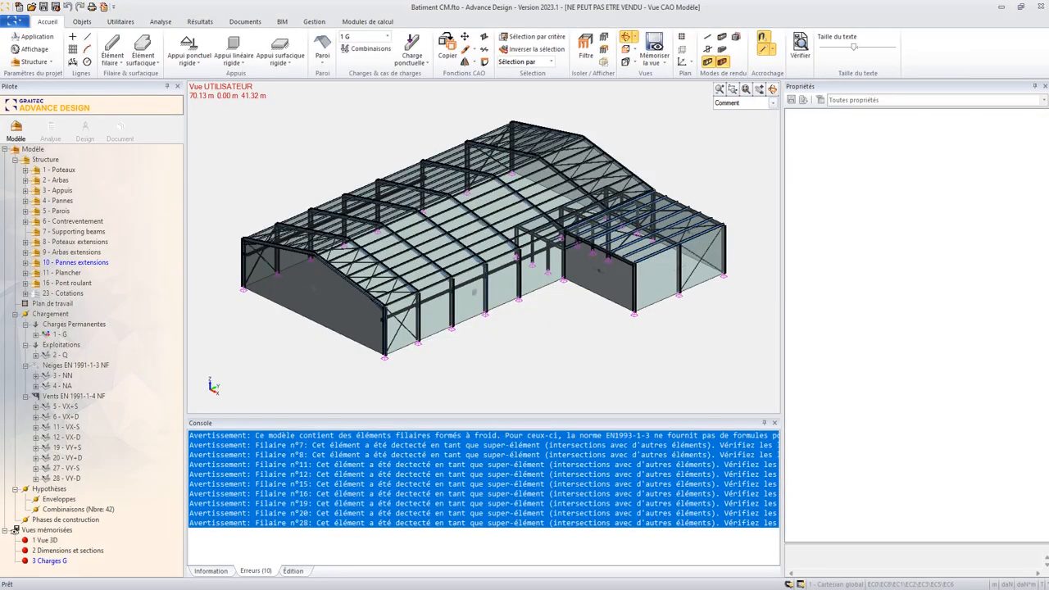
middle_click_drag(581, 245, 534, 252)
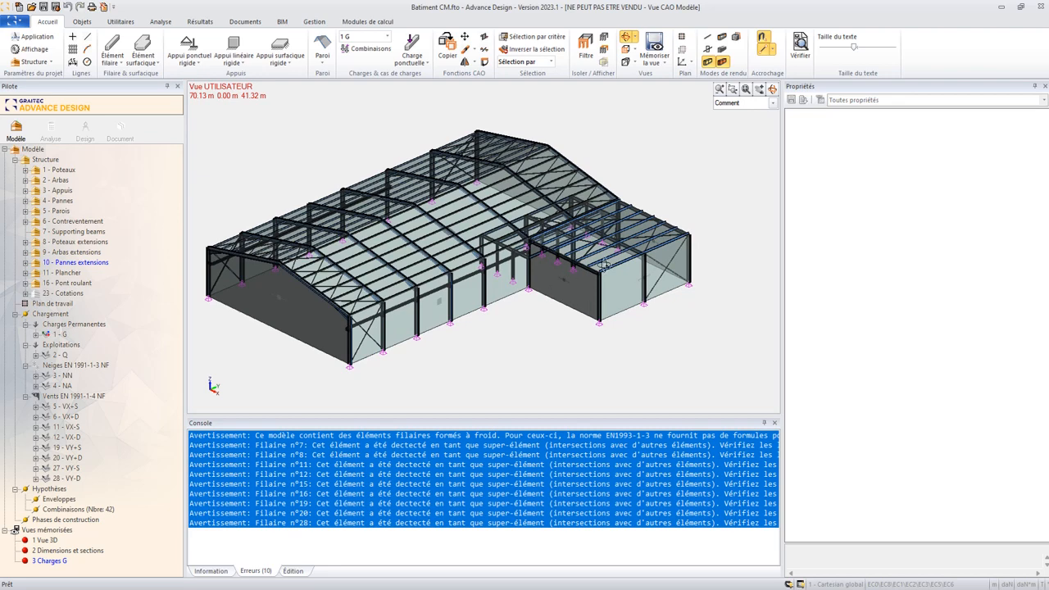
- Select the elements of the 9 - Arbas extensions and 10 - Pannes extensions systems and isolate them in the view
scroll(608, 268, "up", 1)
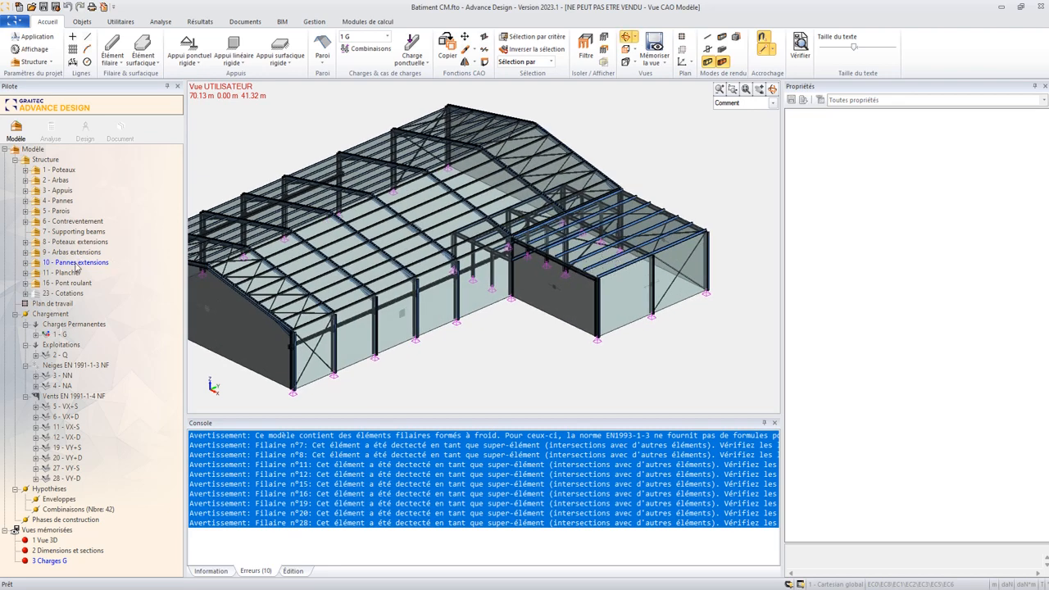
left_click(76, 263)
left_click(77, 254, "ctrl")
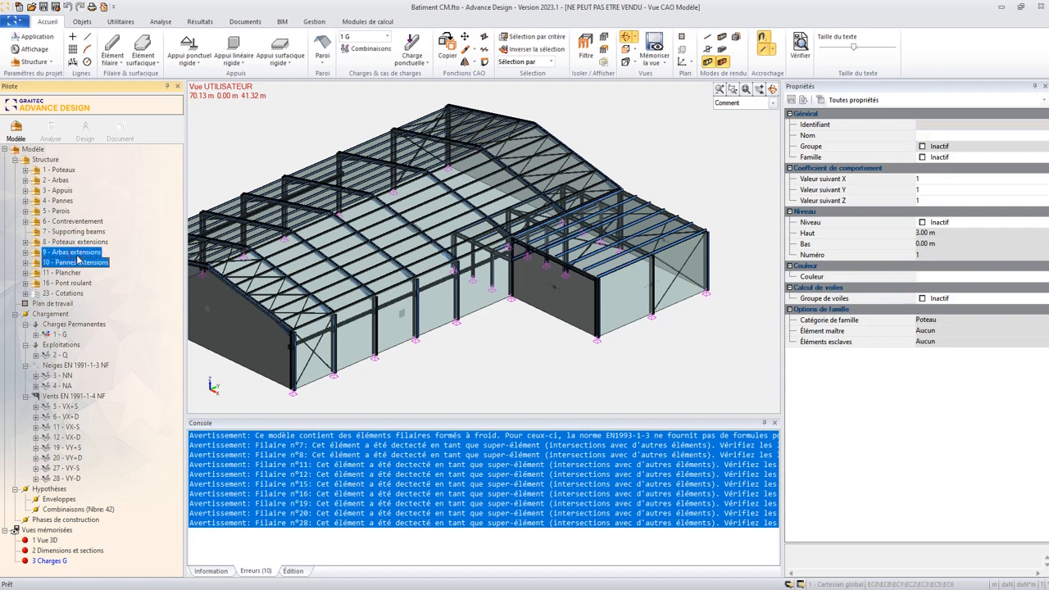
right_click(77, 257)
left_click(115, 308)
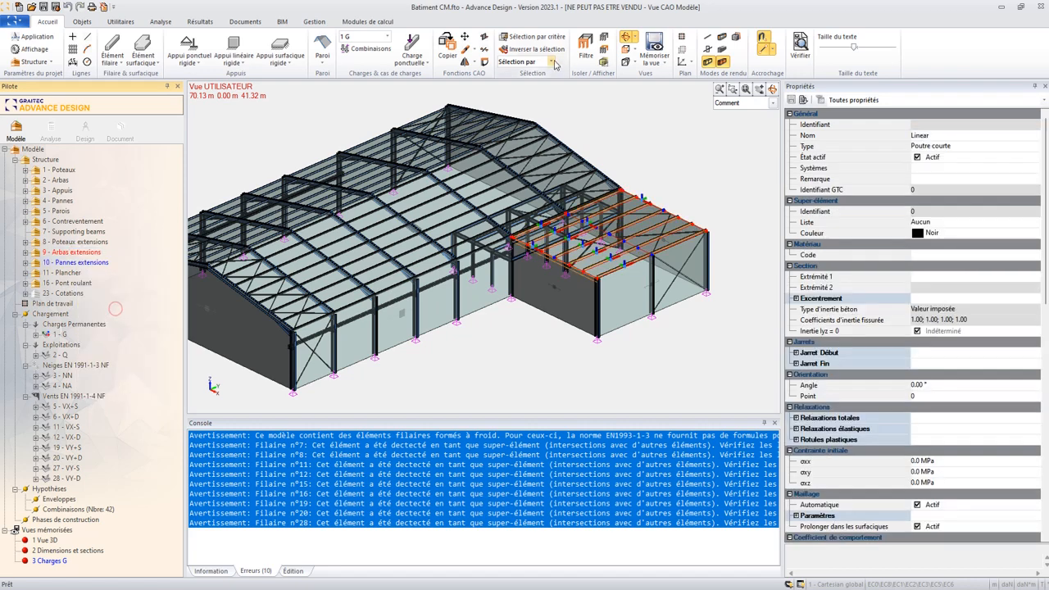
left_click(585, 51)
middle_click_drag(609, 249, 534, 264)
scroll(578, 284, "up", 5)
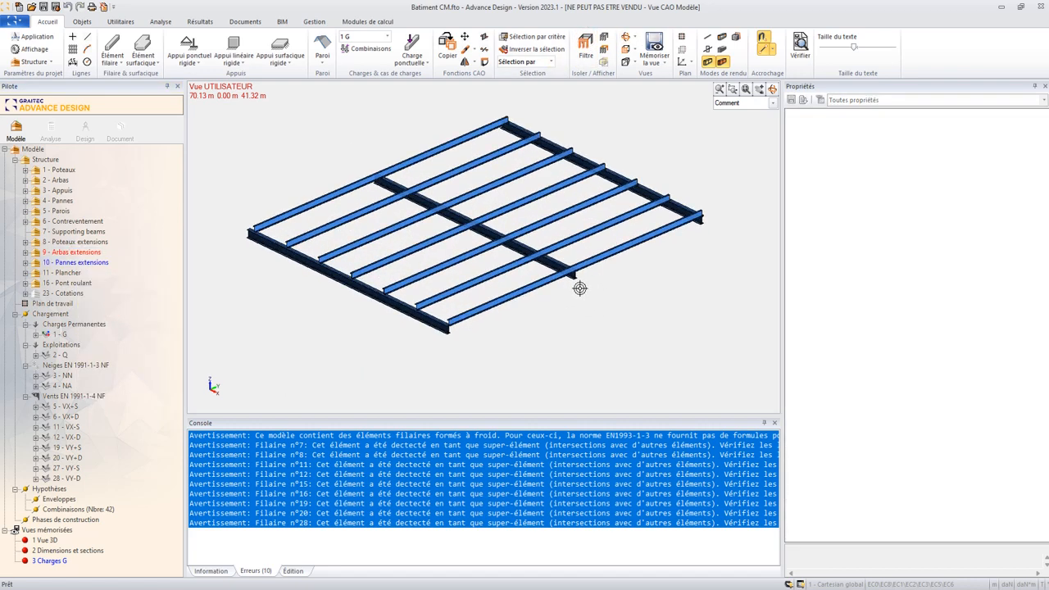
- Select the front edge purlin of the extension roof and check its material code and Extrémité 1 section
left_click(529, 290)
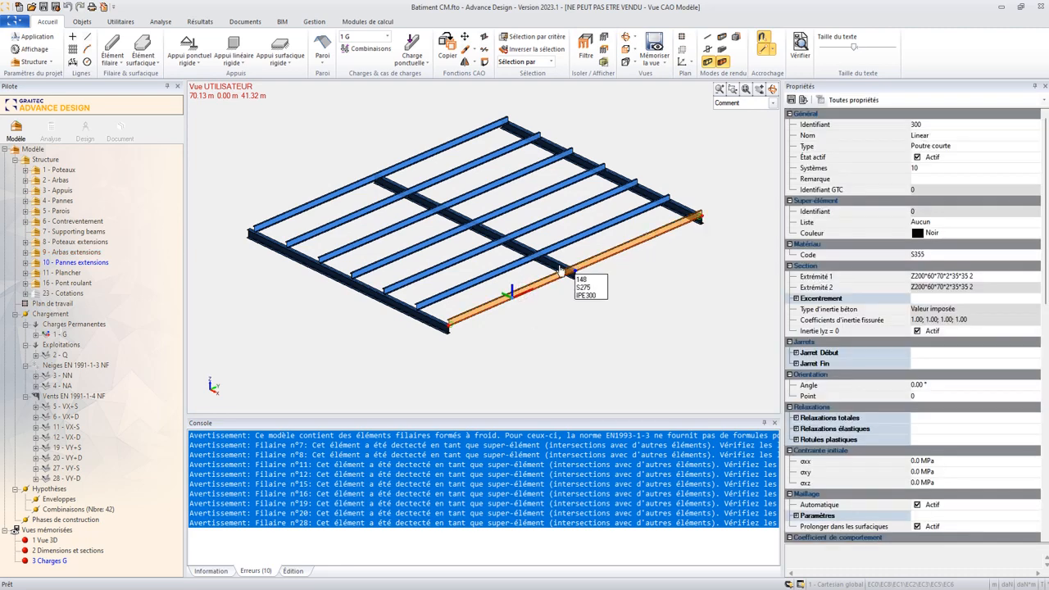
left_click(942, 278)
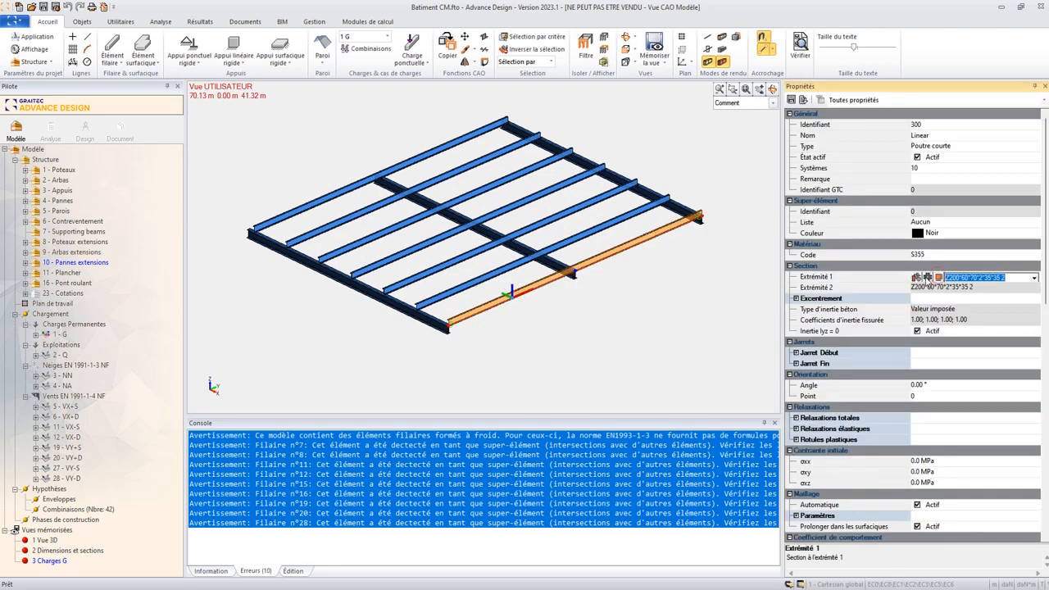
left_click(931, 255)
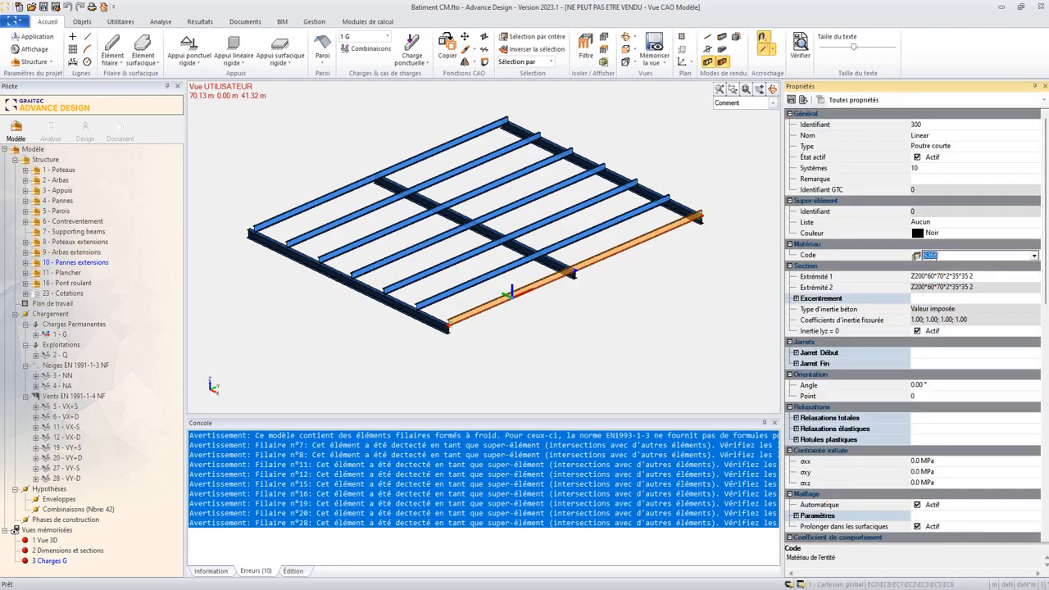
left_click(943, 279)
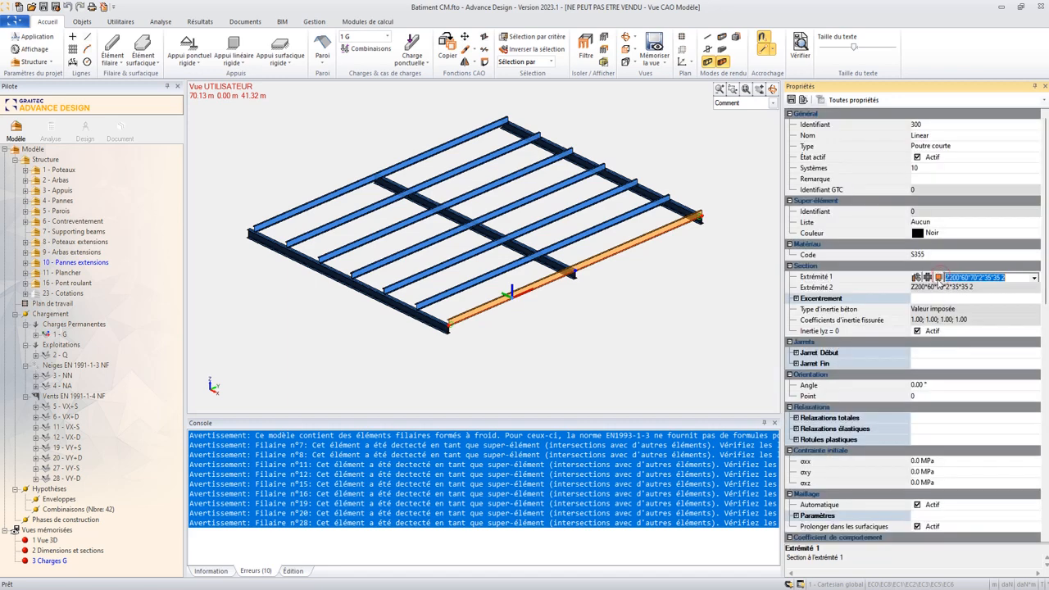
- Explore the Z-type subtypes Zed and Zed avec bords inclinés in the purlin's parametric section definition, and cancel without applying them
left_click(938, 278)
left_click(595, 231)
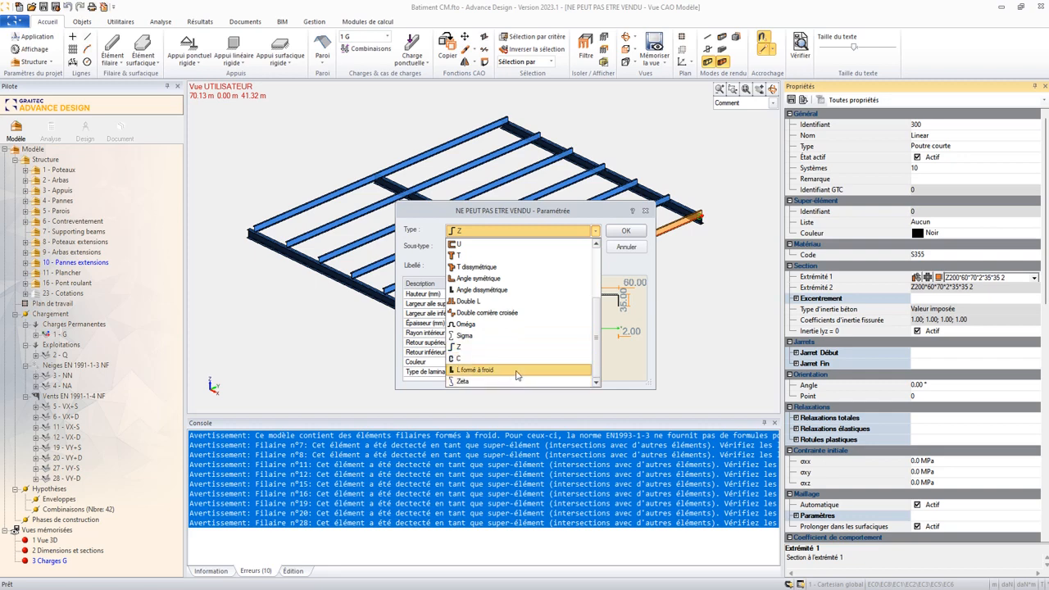
left_click(491, 347)
left_click(580, 247)
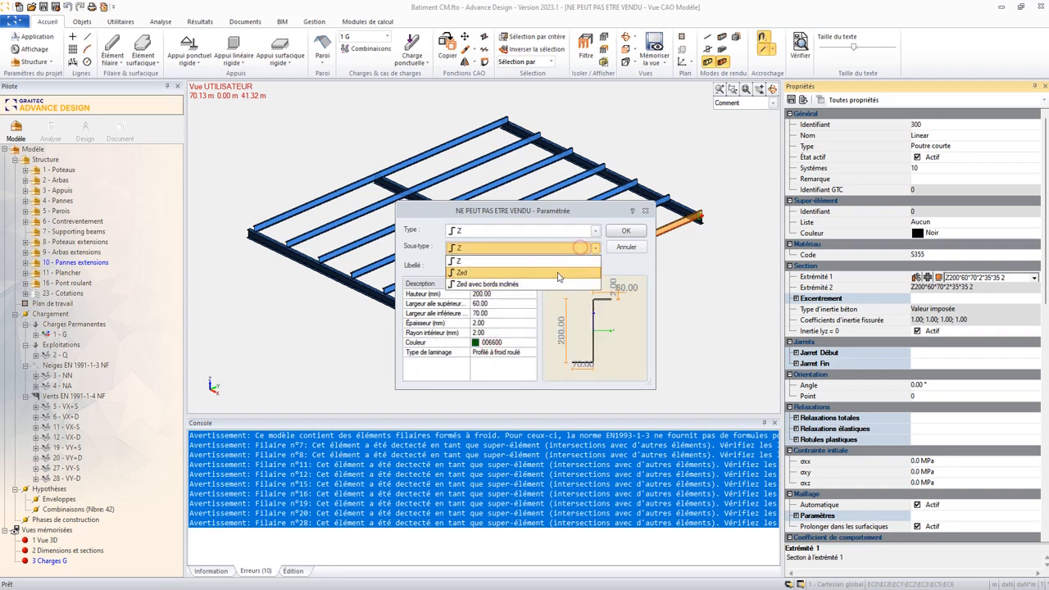
left_click(537, 273)
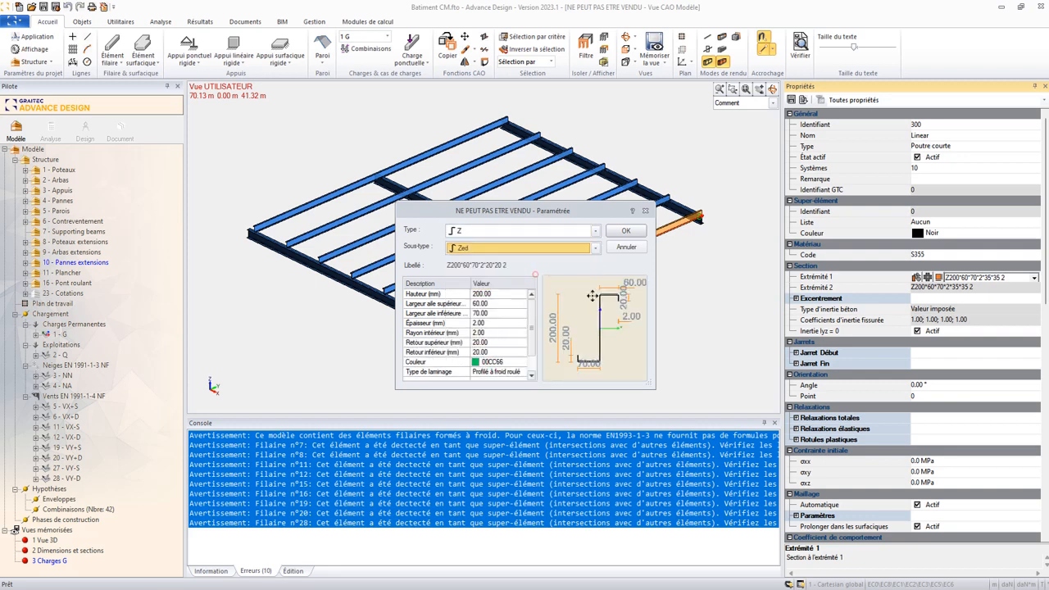
left_click(525, 250)
left_click(517, 281)
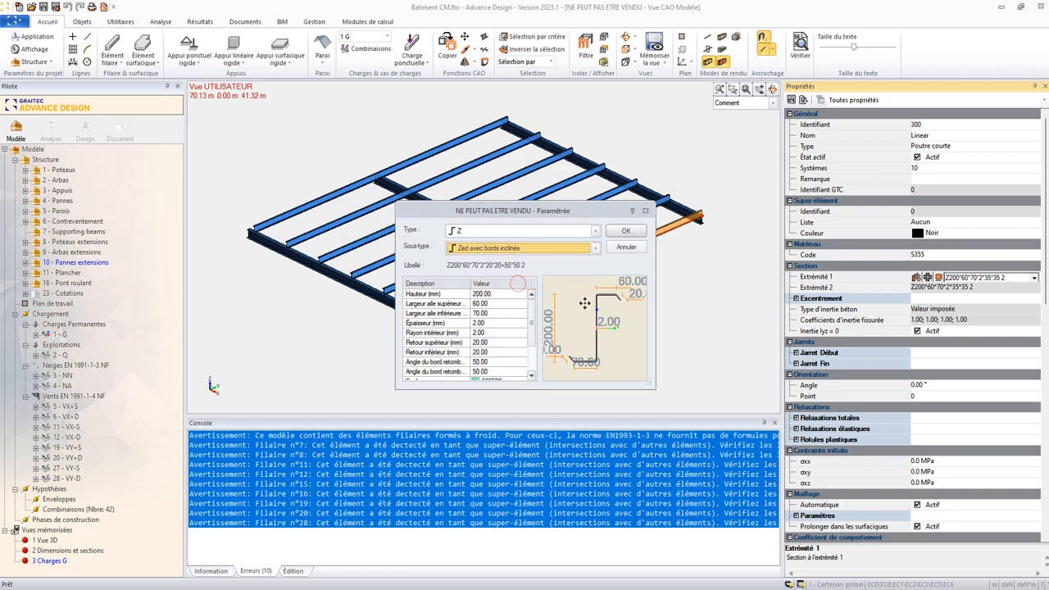
left_click(626, 247)
- Reopen the parametric definition of the purlin's Extrémité 1 section, examine its Zed dimensions and cancel
left_click(990, 289)
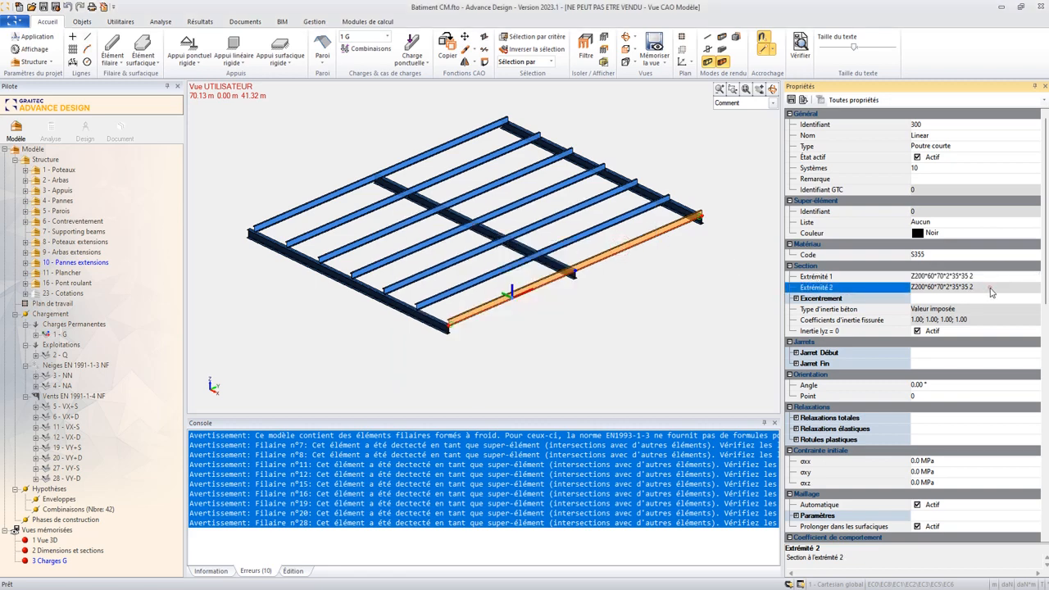
left_click(950, 278)
left_click(938, 277)
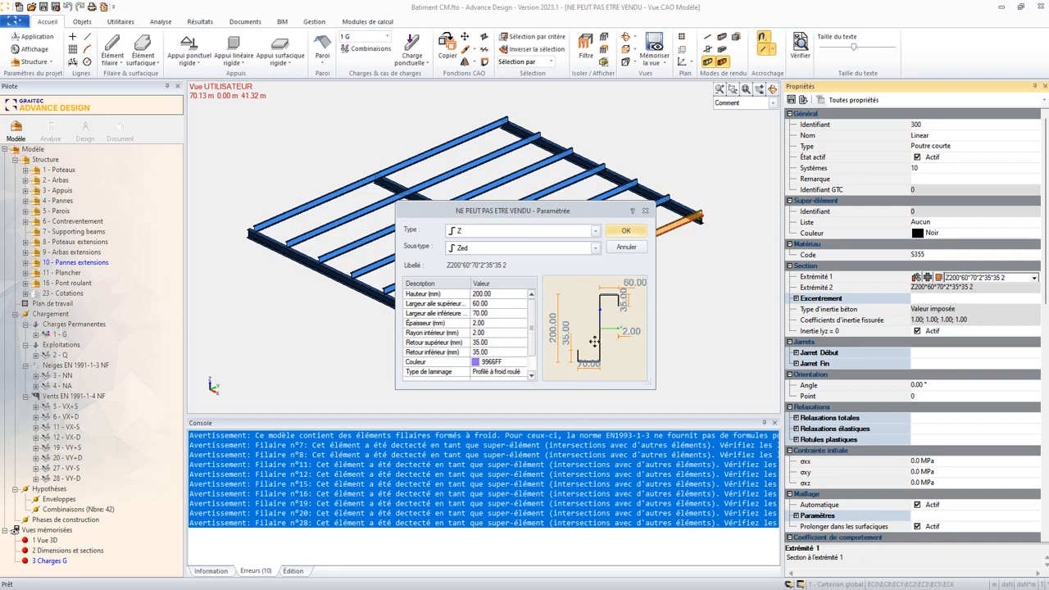
left_click(627, 247)
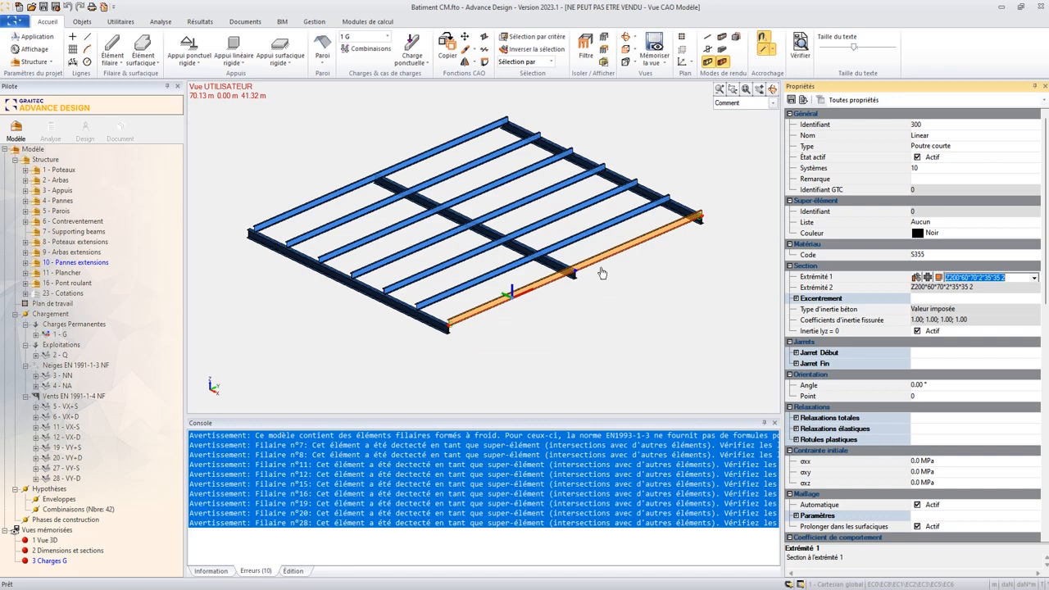
- Select all purlins of the 10 - Pannes extensions system and open the definition of their second-order stability parameters
left_click(957, 287)
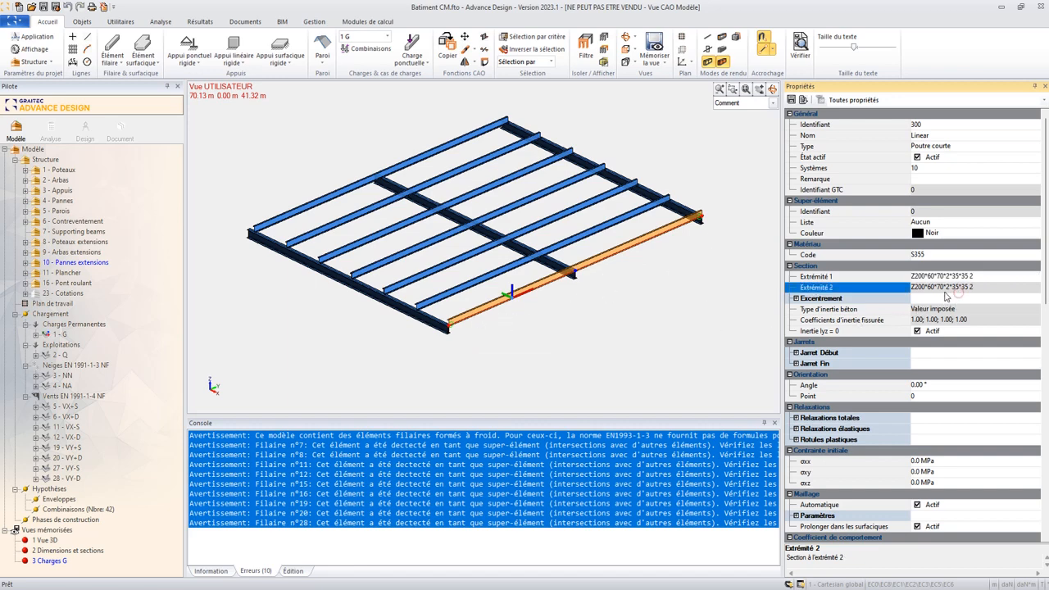
scroll(950, 293, "down", 8)
scroll(948, 295, "down", 3)
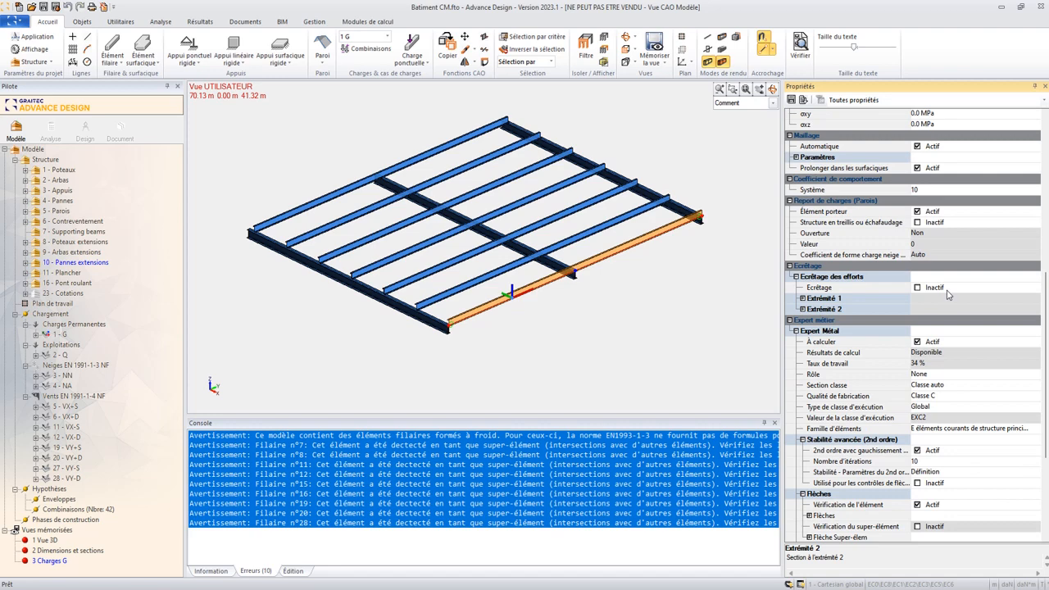
double_click(90, 264)
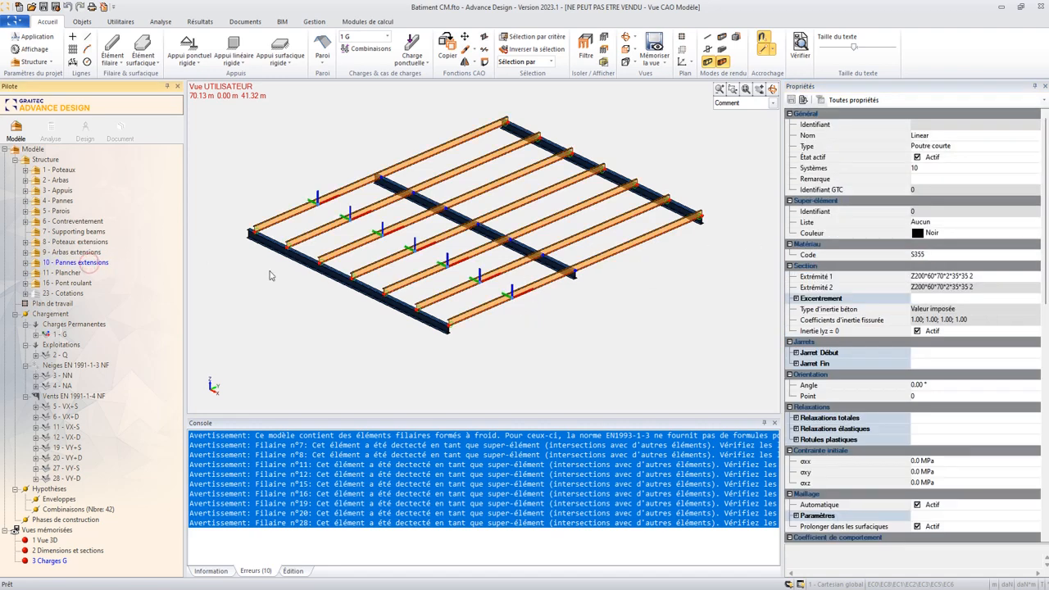
scroll(973, 273, "down", 13)
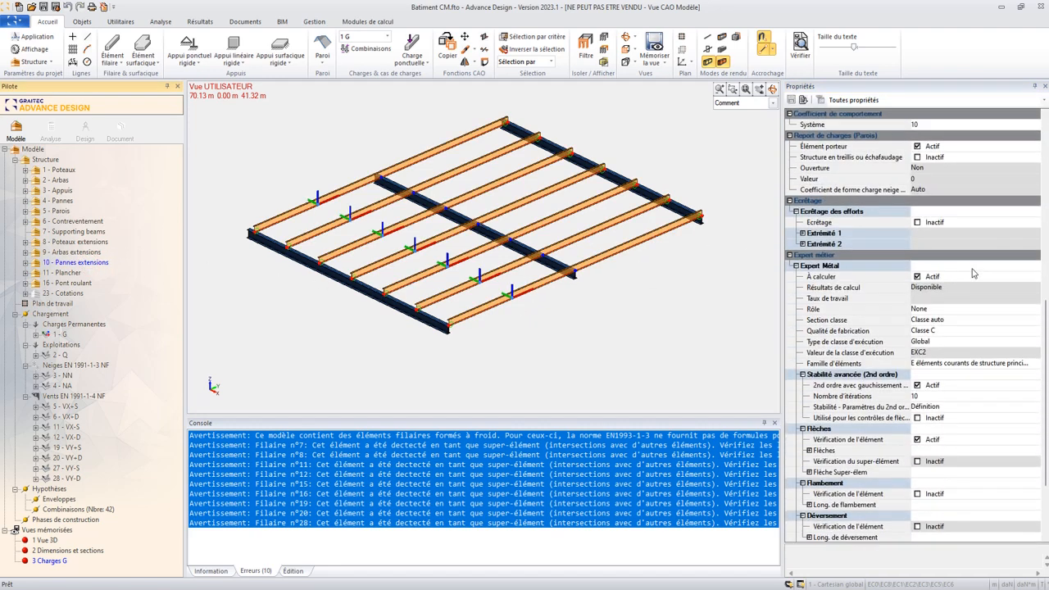
scroll(946, 368, "down", 2)
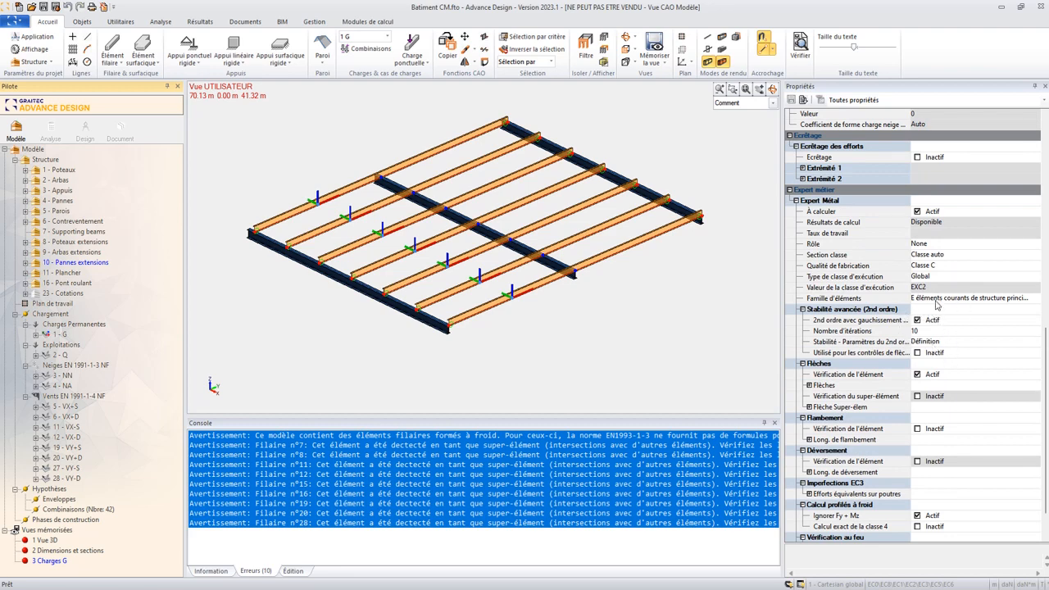
left_click(925, 344)
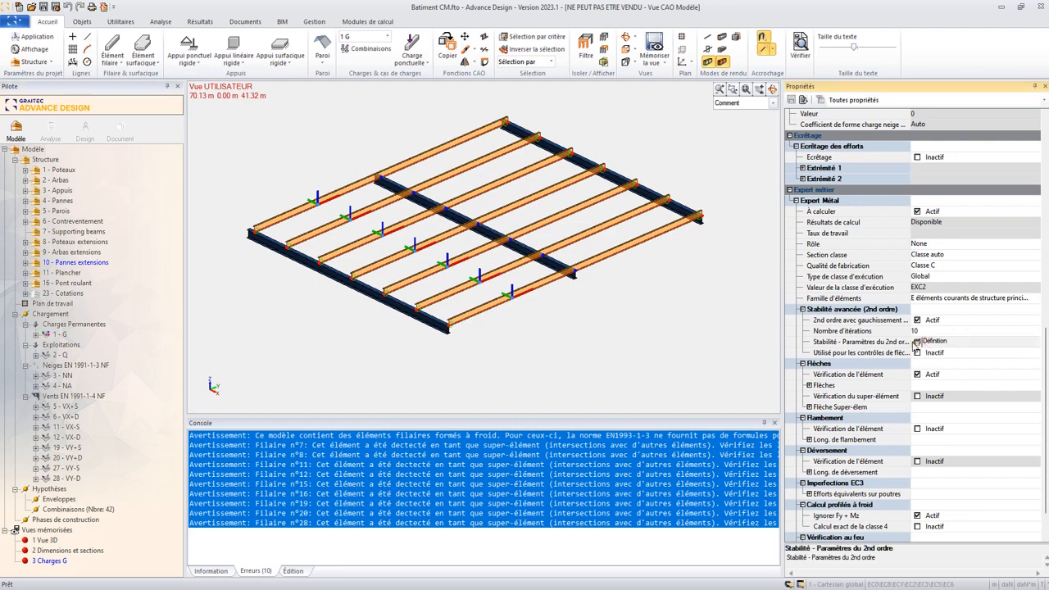
left_click(919, 341)
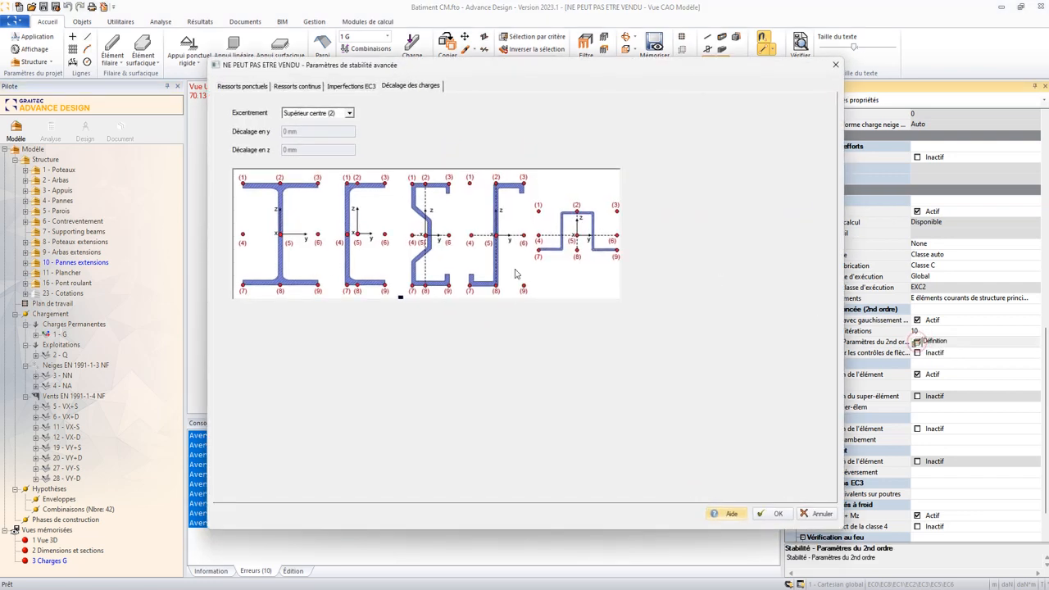
- Collapse the three supports in the purlins' point springs and review the available restraint statuses for the supports
left_click(244, 87)
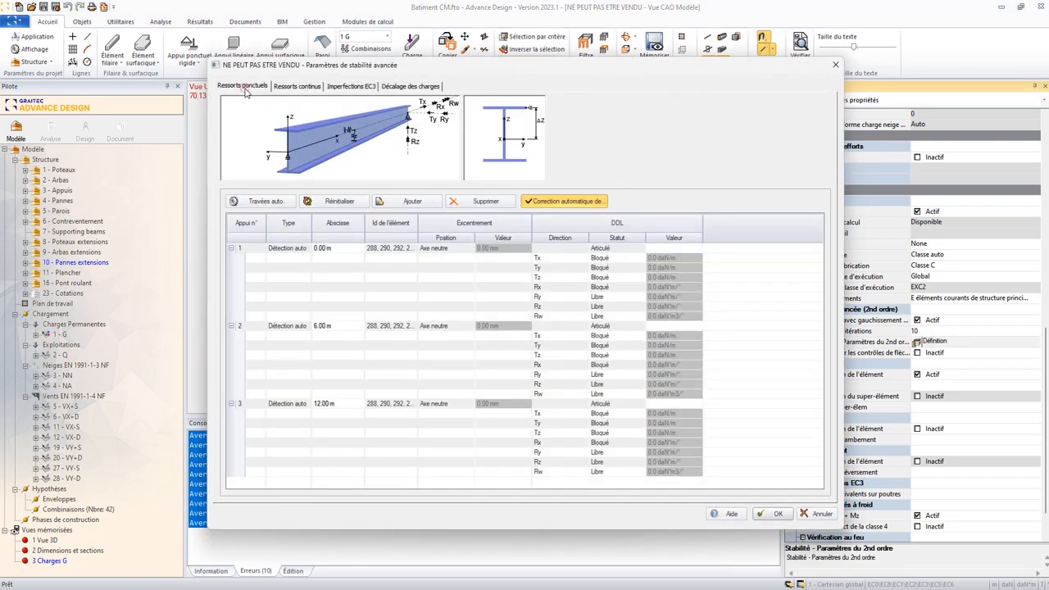
left_click(230, 248)
left_click(230, 257)
left_click(231, 268)
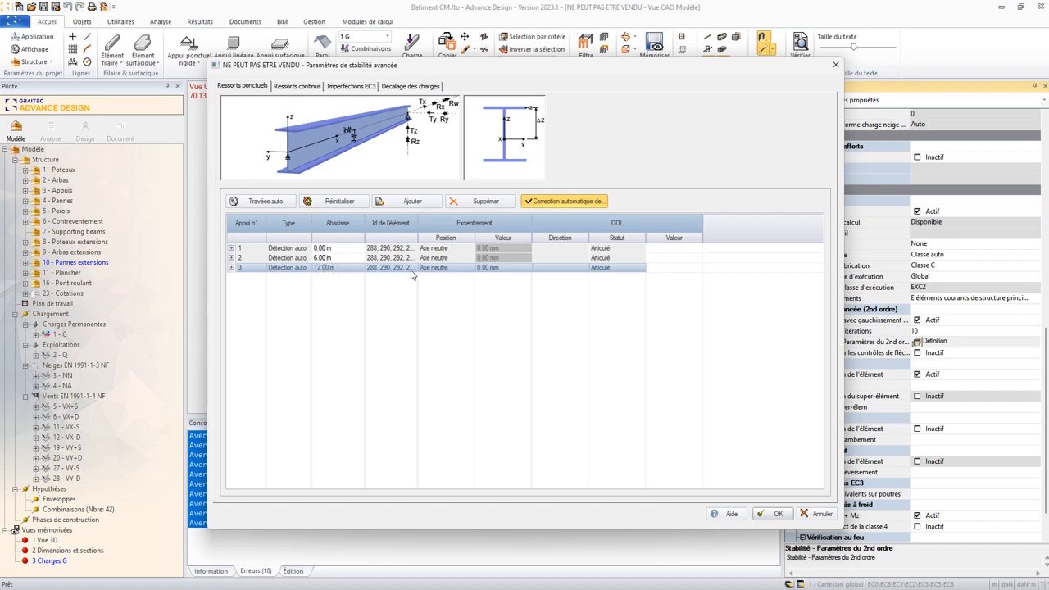
left_click(622, 249)
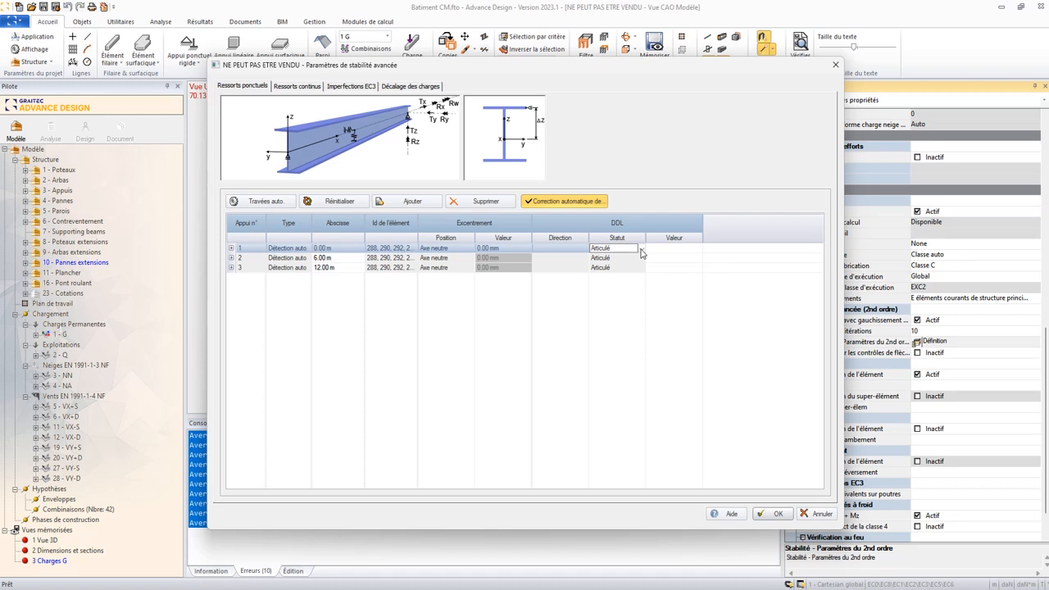
left_click(641, 249)
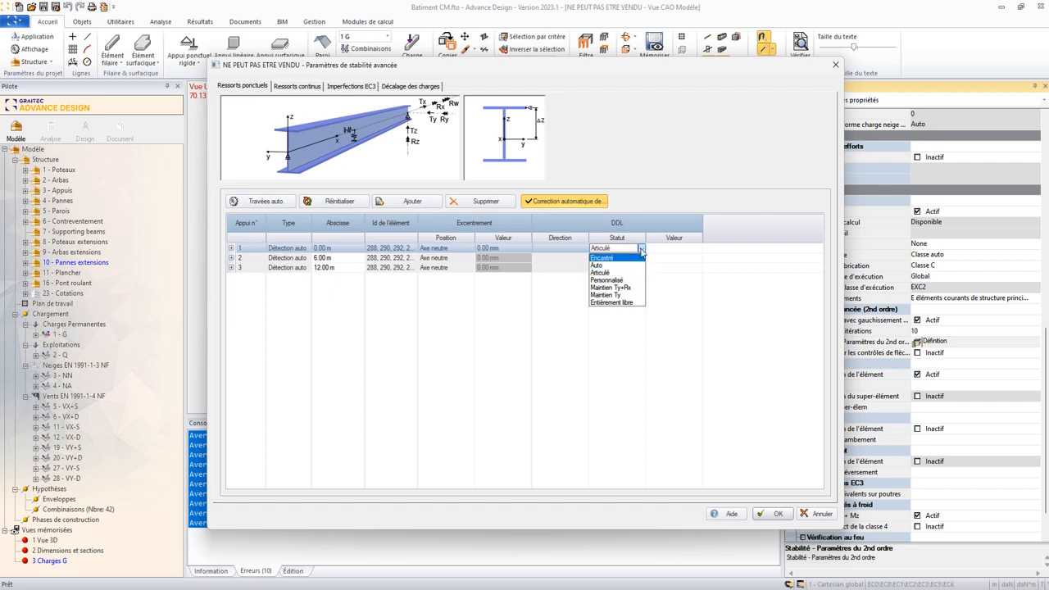
left_click(641, 249)
left_click(643, 258)
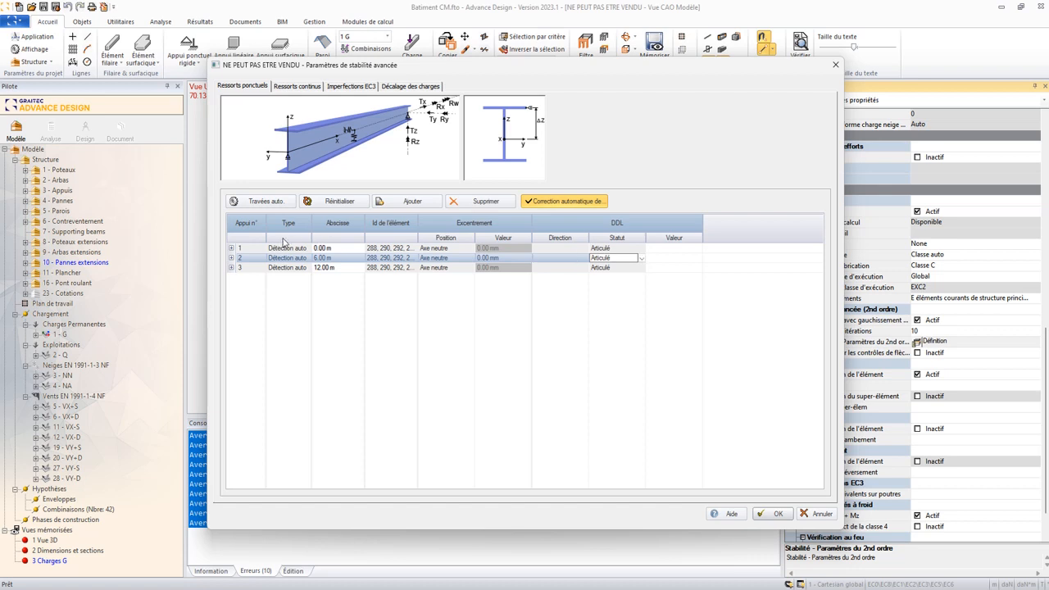
- Review the KRx stiffness and shear rigidity of the purlins' continuous spring, widening the Rigidité de cisaillement column
left_click(297, 86)
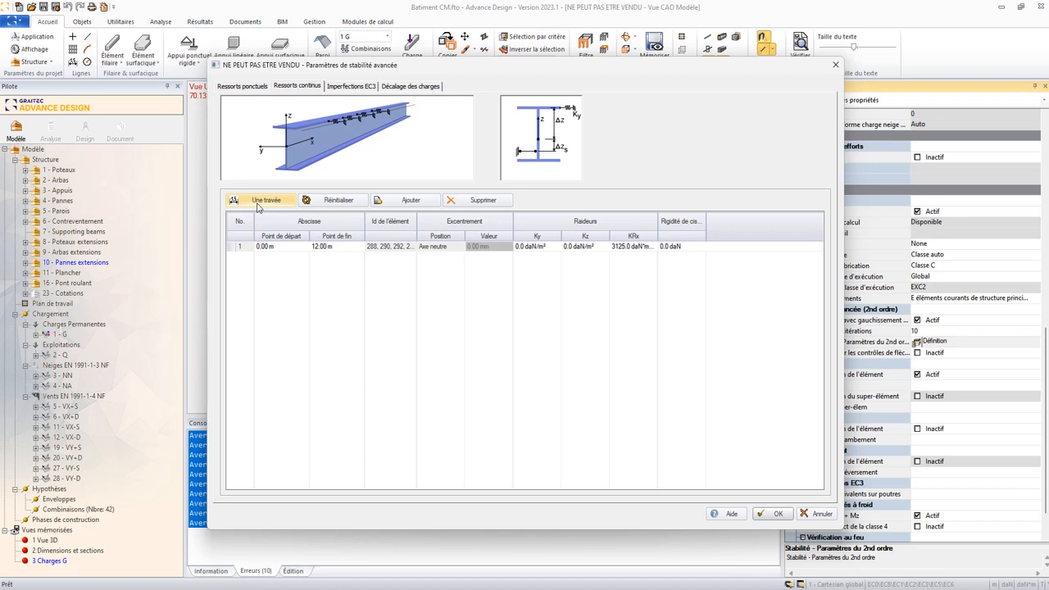
left_click(612, 246)
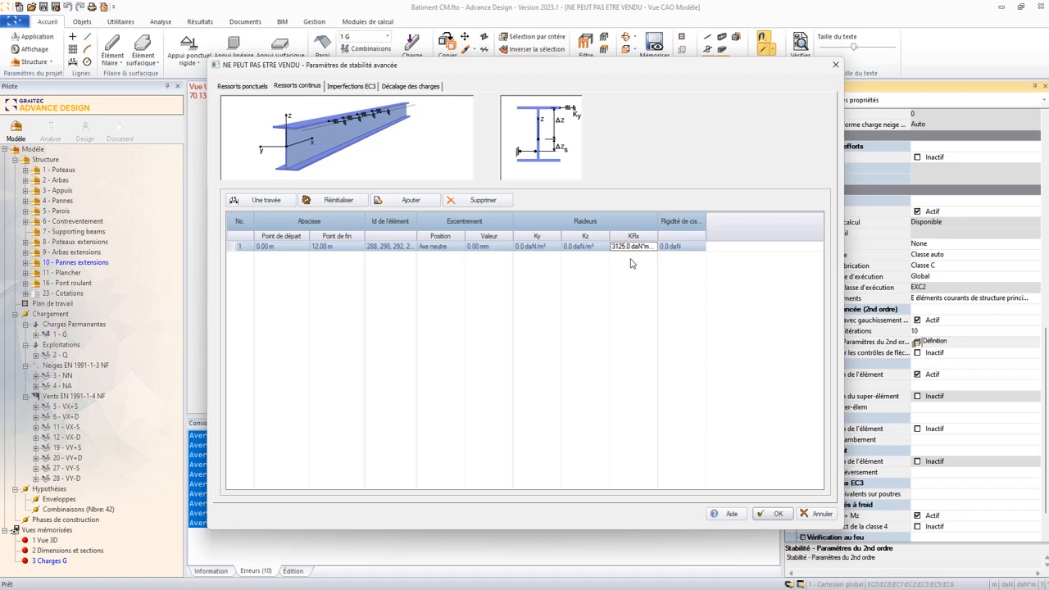
left_click(649, 247)
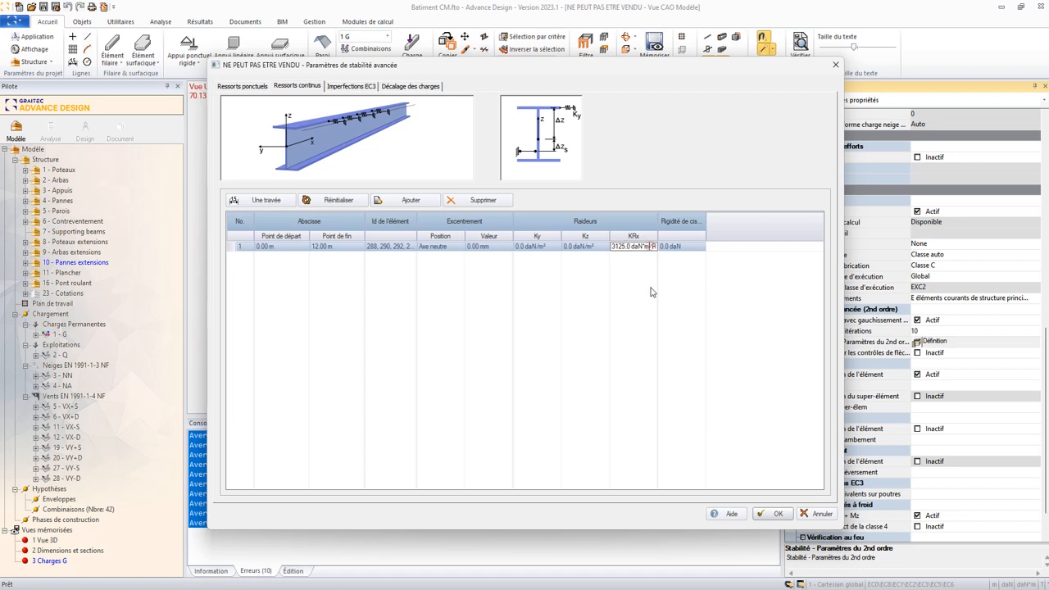
left_click(684, 246)
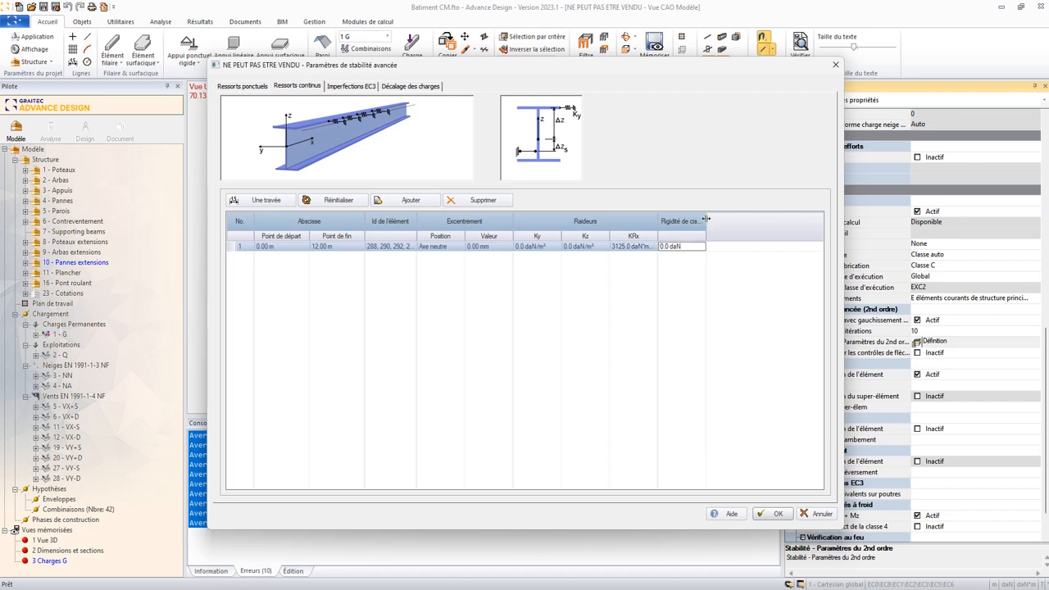
left_click_drag(706, 219, 732, 217)
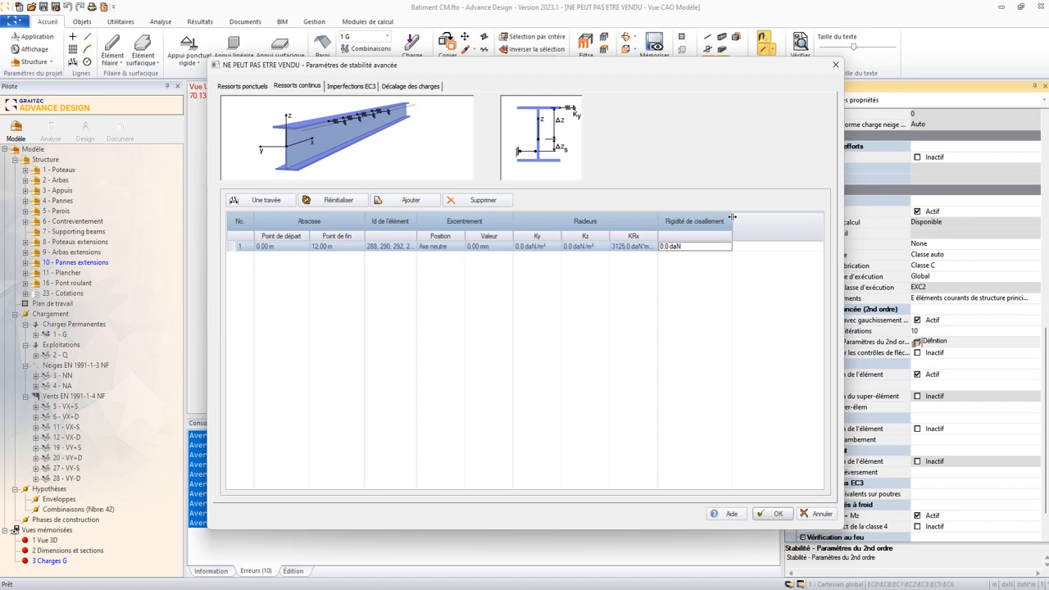
- Set the eccentricity position of the purlins' continuous spring to Fibre supérieure
left_click(441, 246)
left_click(461, 247)
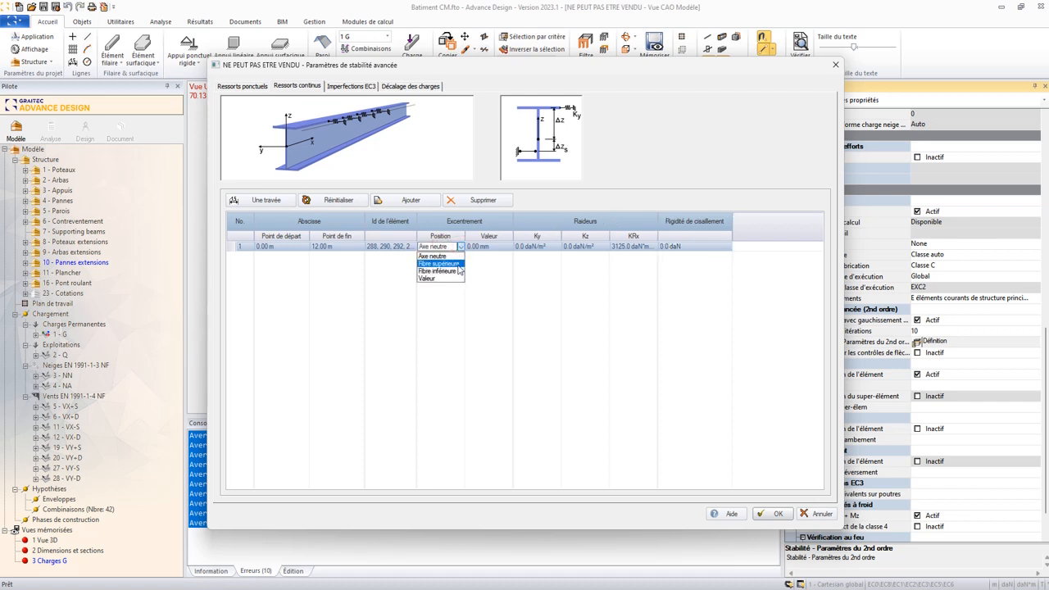
left_click(457, 267)
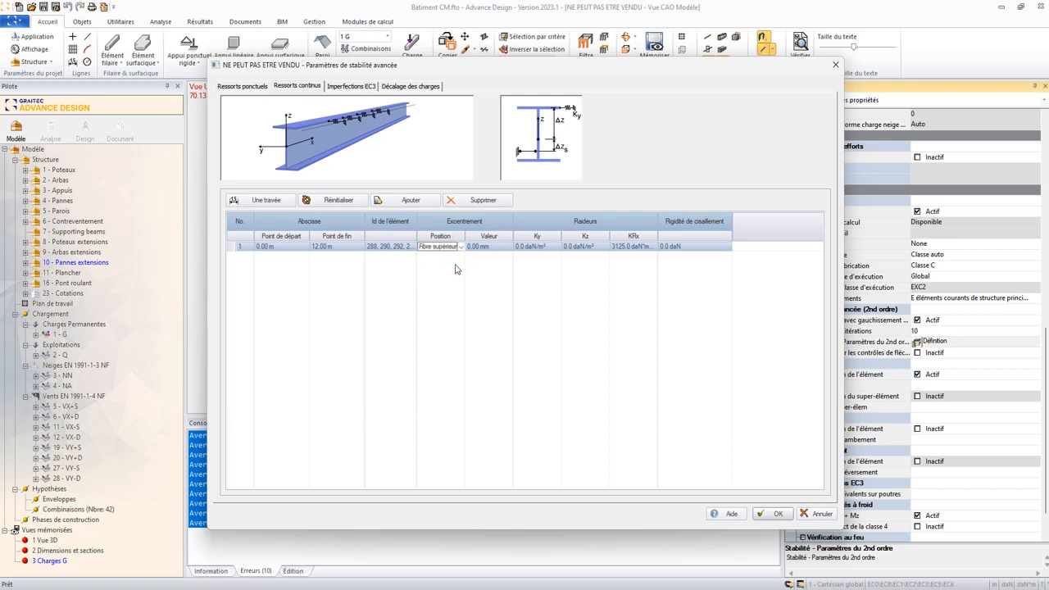
- Review the purlins' EC3 imperfections and load offset settings, and accept the advanced stability parameters
left_click(351, 86)
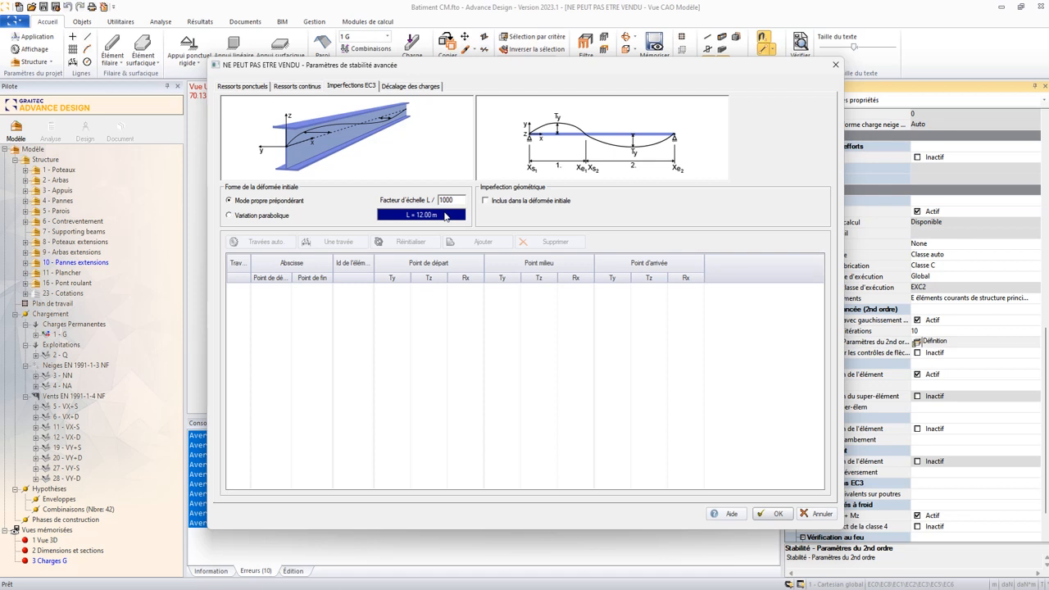
left_click(412, 86)
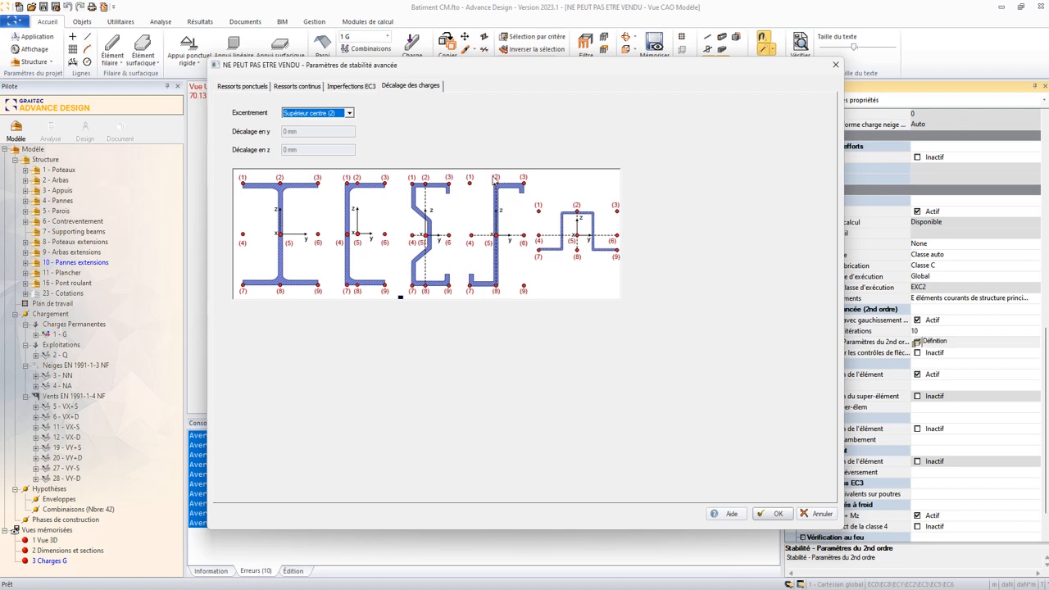
left_click(769, 513)
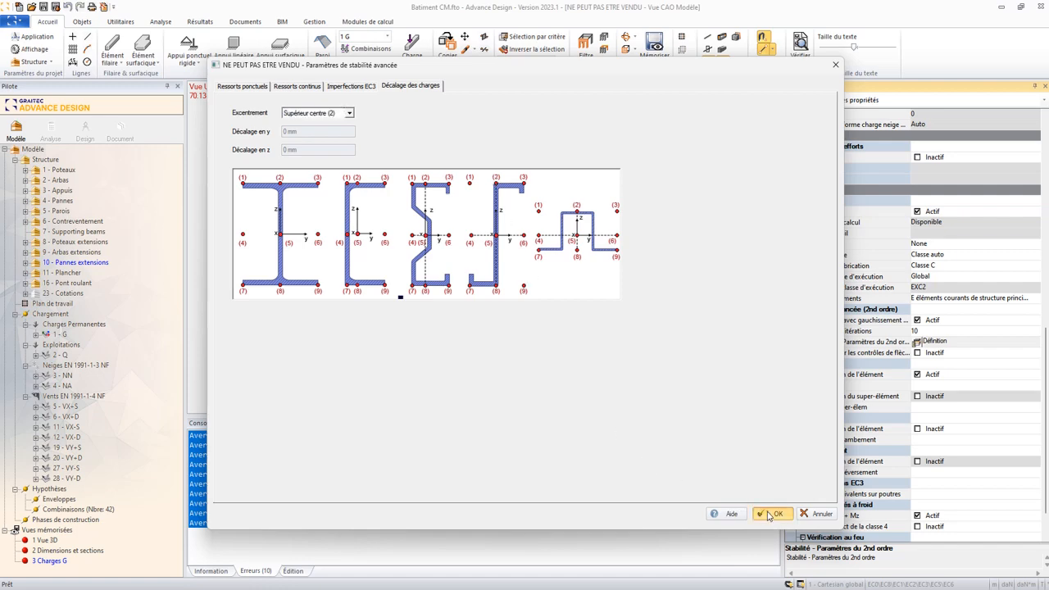
- Open the existing analysis model and display the advanced stability Von Mises work ratios on the extension purlins
left_click(51, 126)
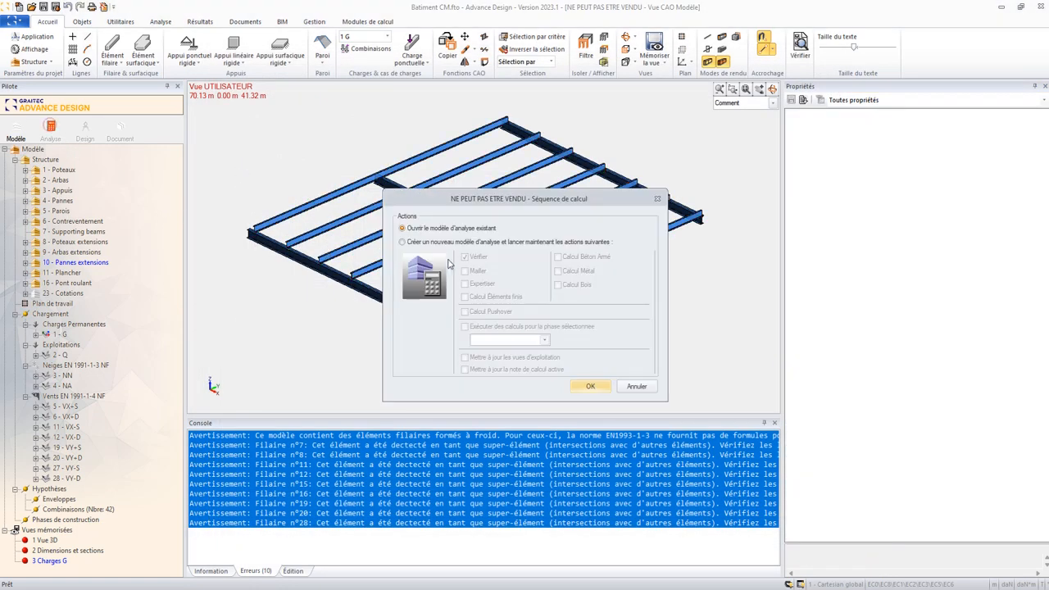
left_click(497, 242)
left_click(473, 229)
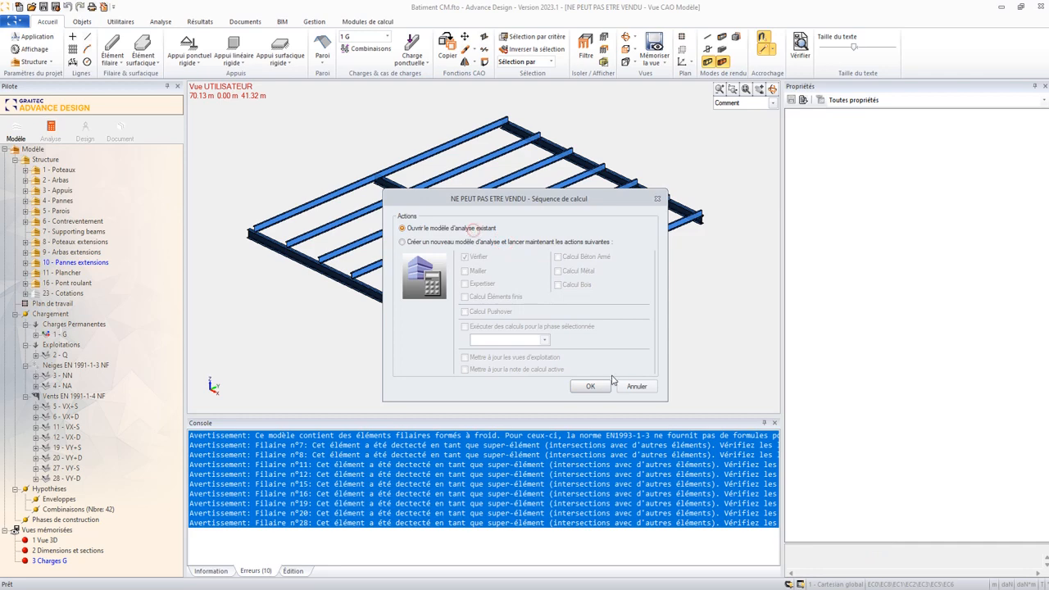
left_click(591, 386)
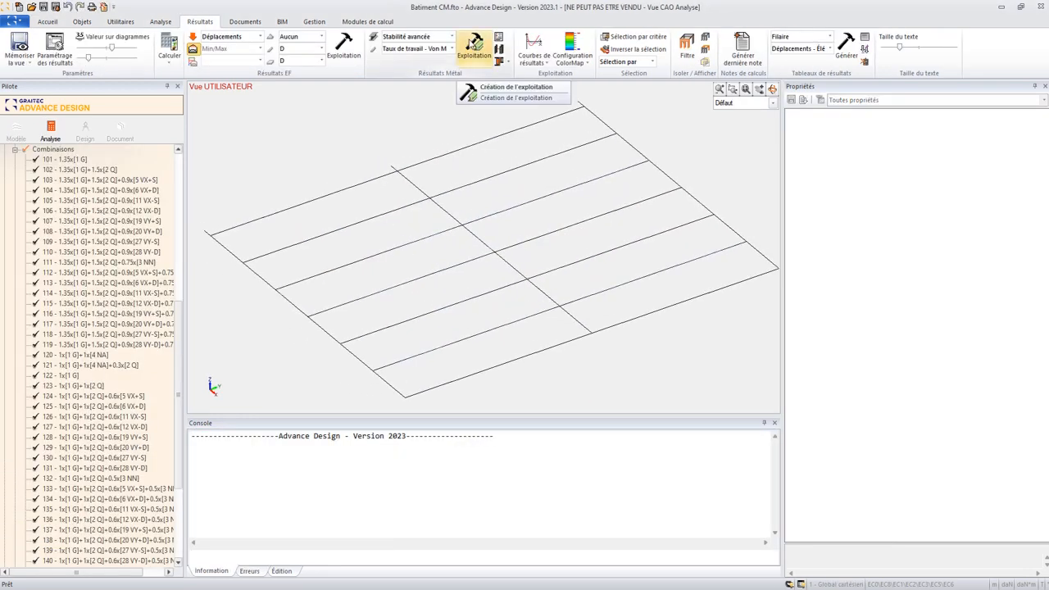
left_click(452, 36)
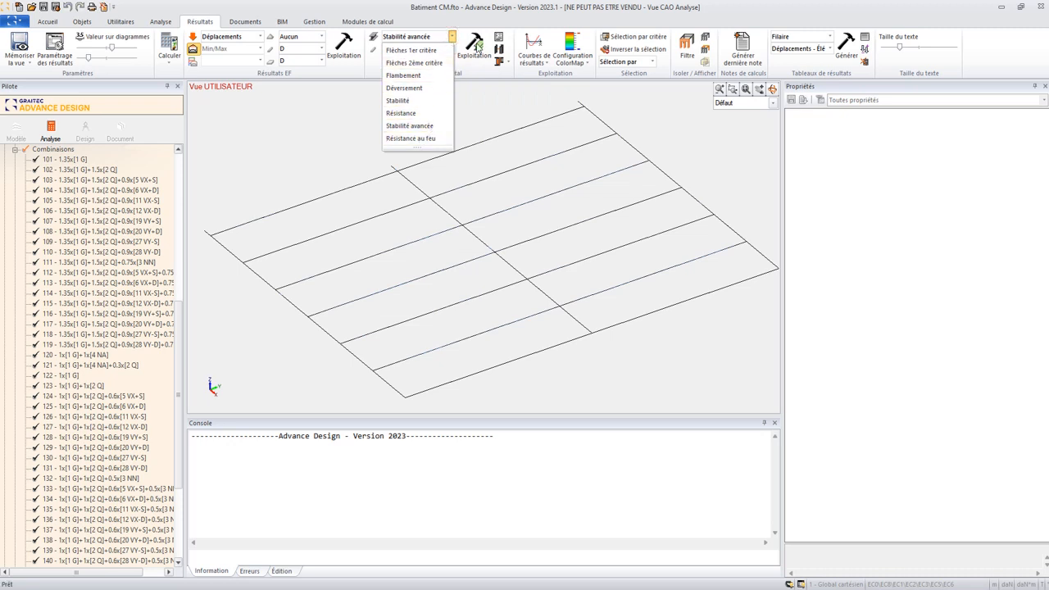
left_click(476, 45)
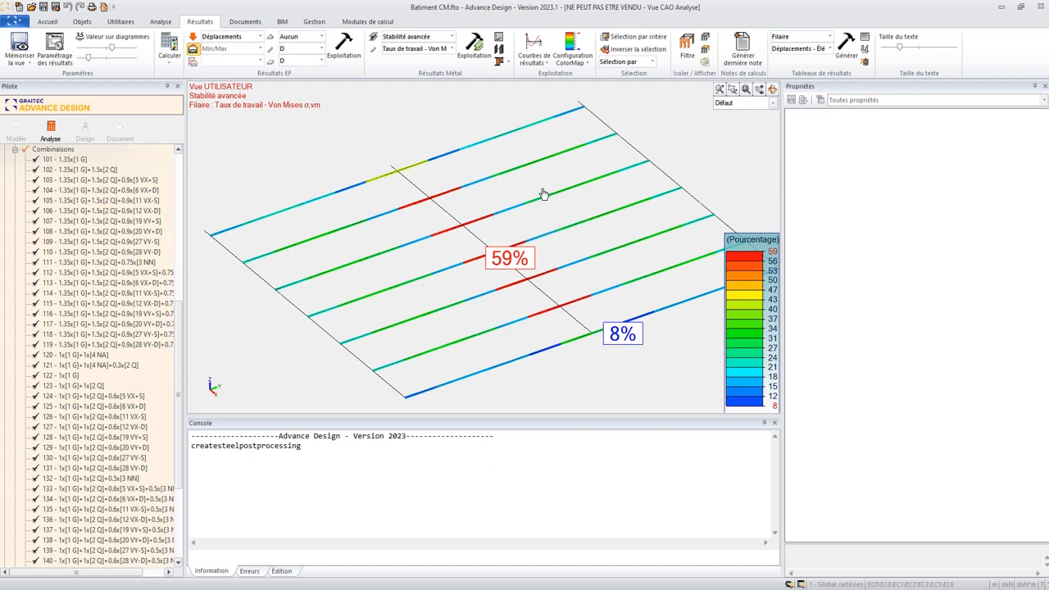
- Open the shape sheet of purlin 294, enlarge it, and examine the cold-formed resistance checks and their unfavourable load cases
left_click(510, 238)
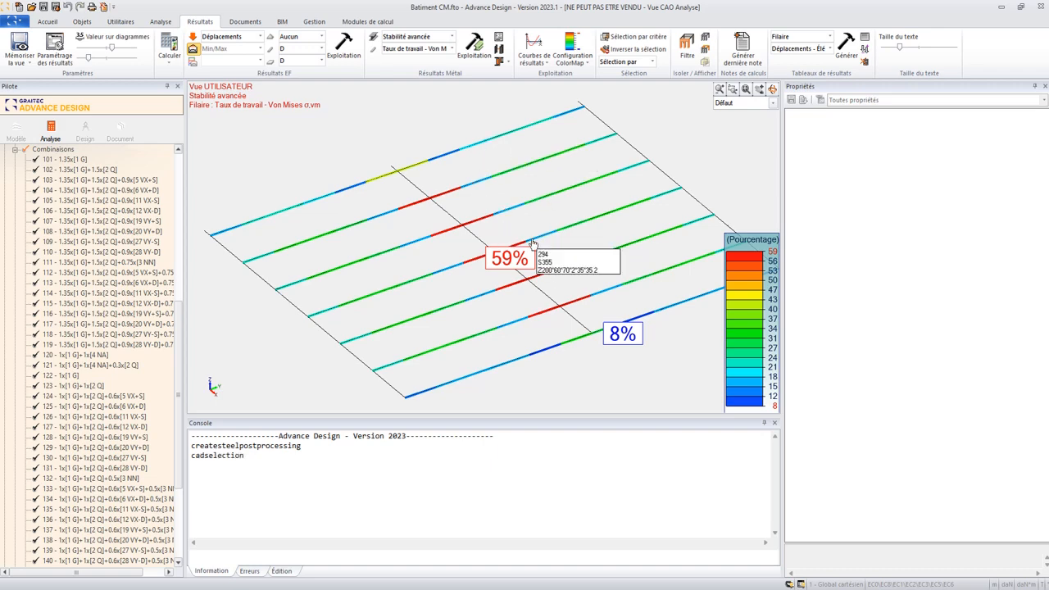
left_click(499, 45)
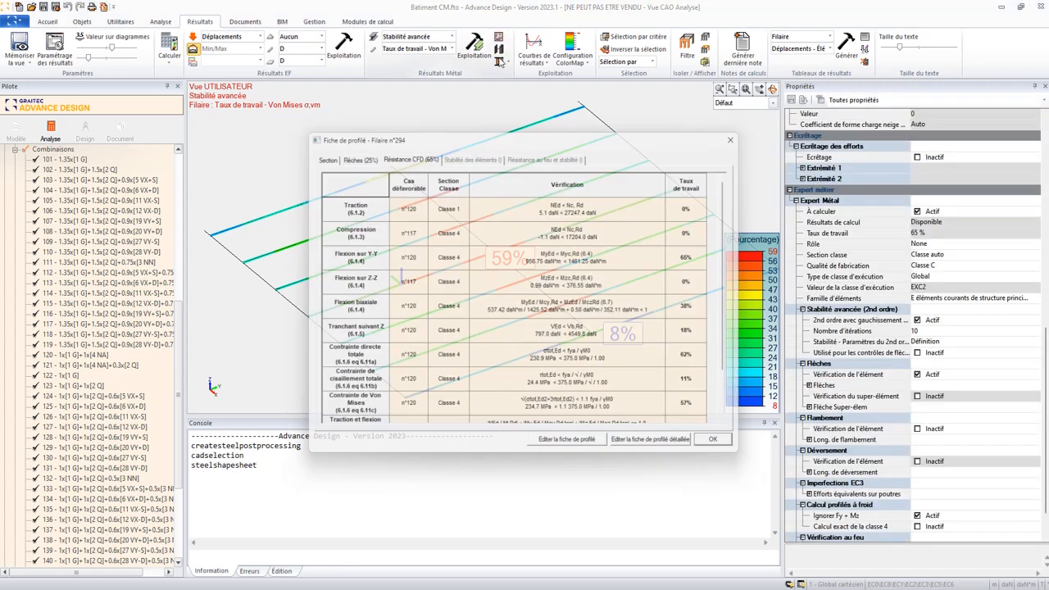
left_click_drag(423, 130, 373, 100)
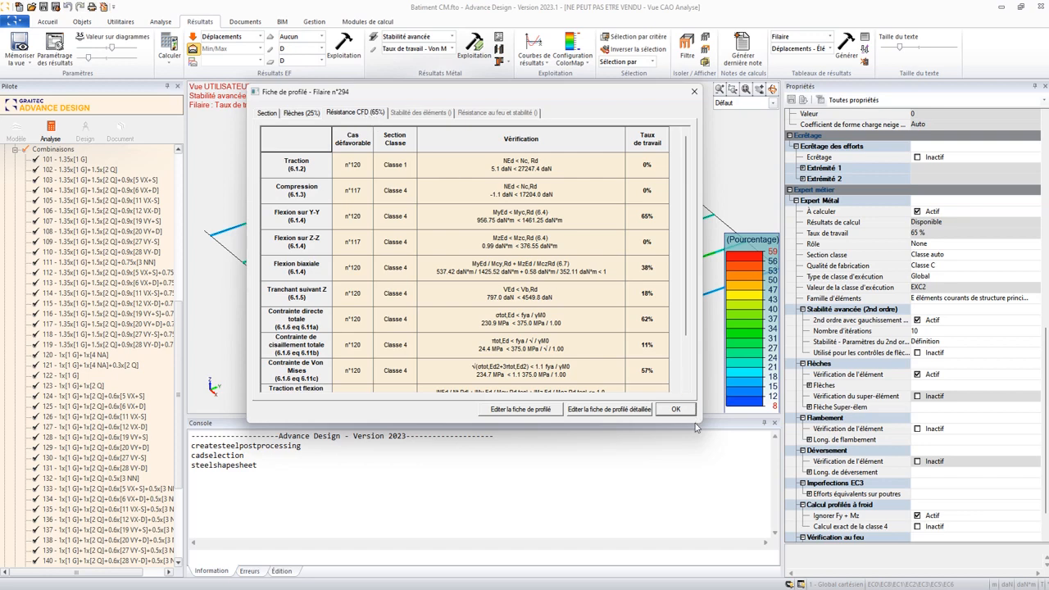
left_click_drag(699, 423, 725, 551)
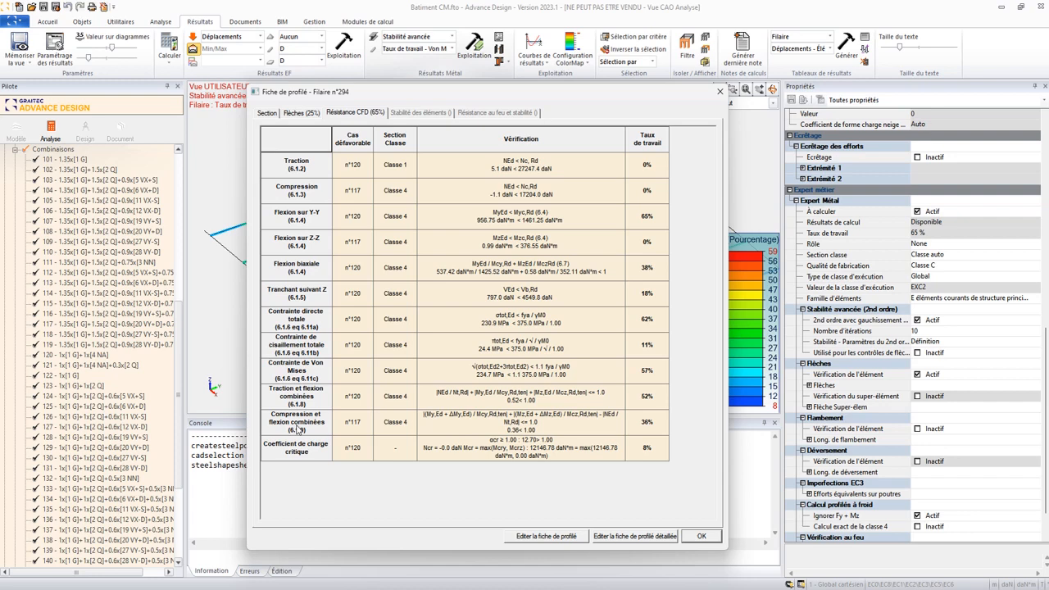
left_click(304, 318)
left_click(397, 320)
left_click(409, 297)
left_click(403, 265)
left_click(399, 295)
left_click(399, 320)
left_click(701, 536)
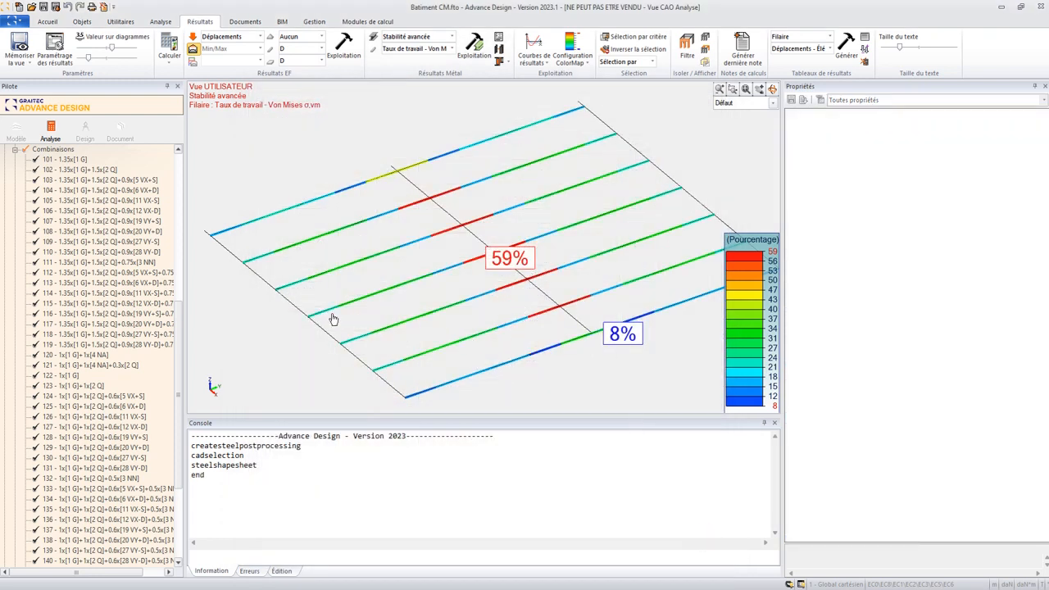
- Select all purlins of the 10 - Pannes extensions system and set their load offset eccentricity to Supérieur droit (3)
left_click(16, 152)
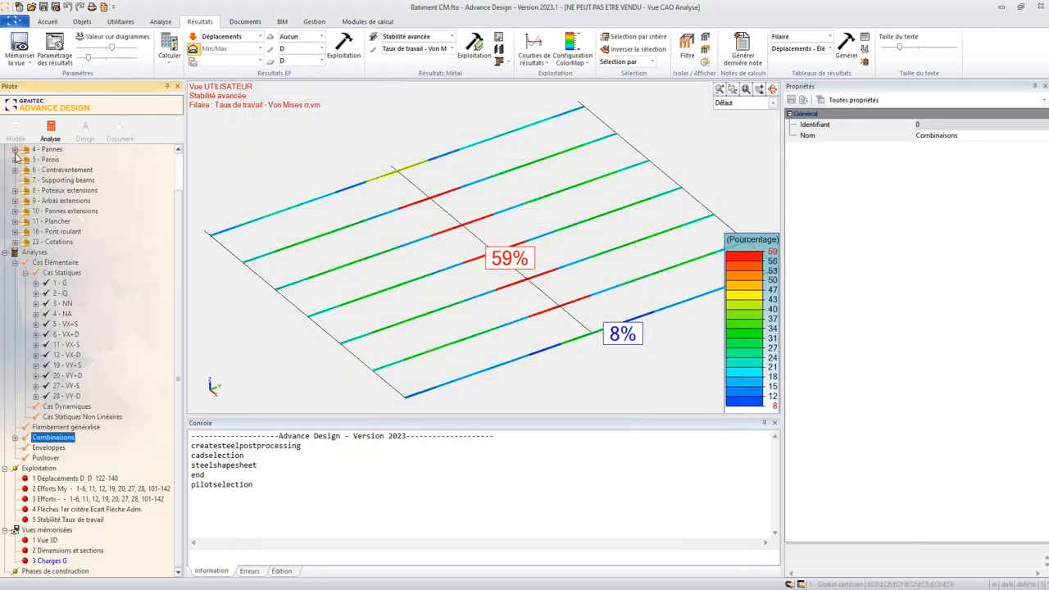
left_click(64, 211)
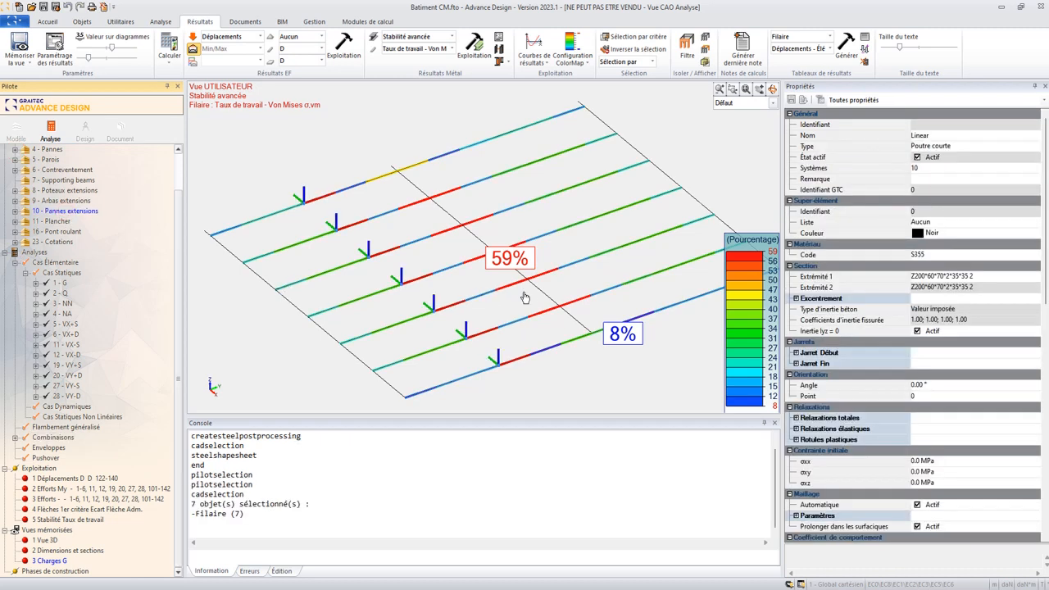
scroll(915, 338, "down", 6)
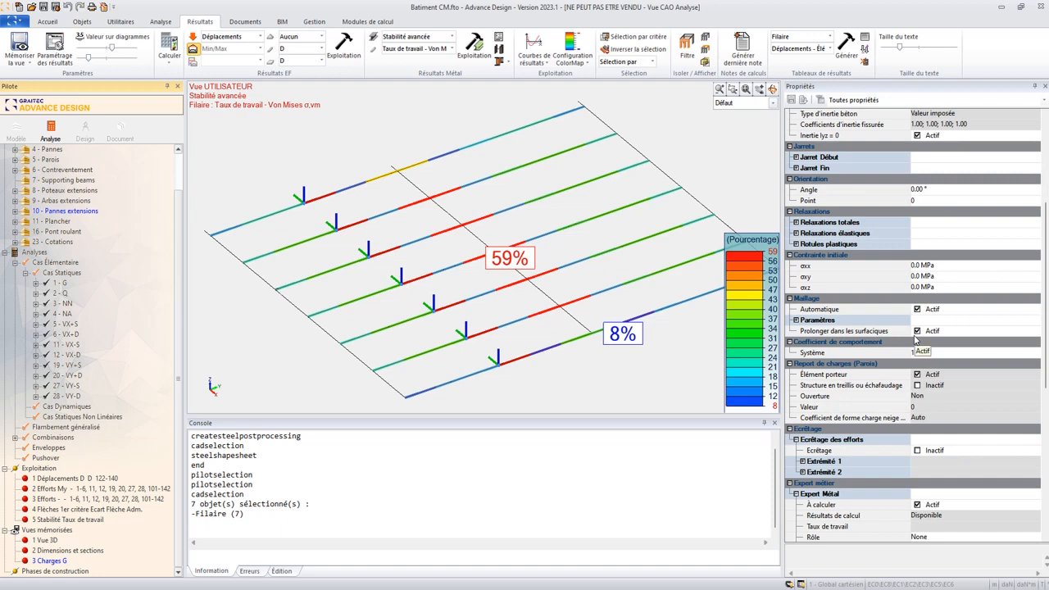
scroll(916, 340, "down", 7)
left_click(919, 408)
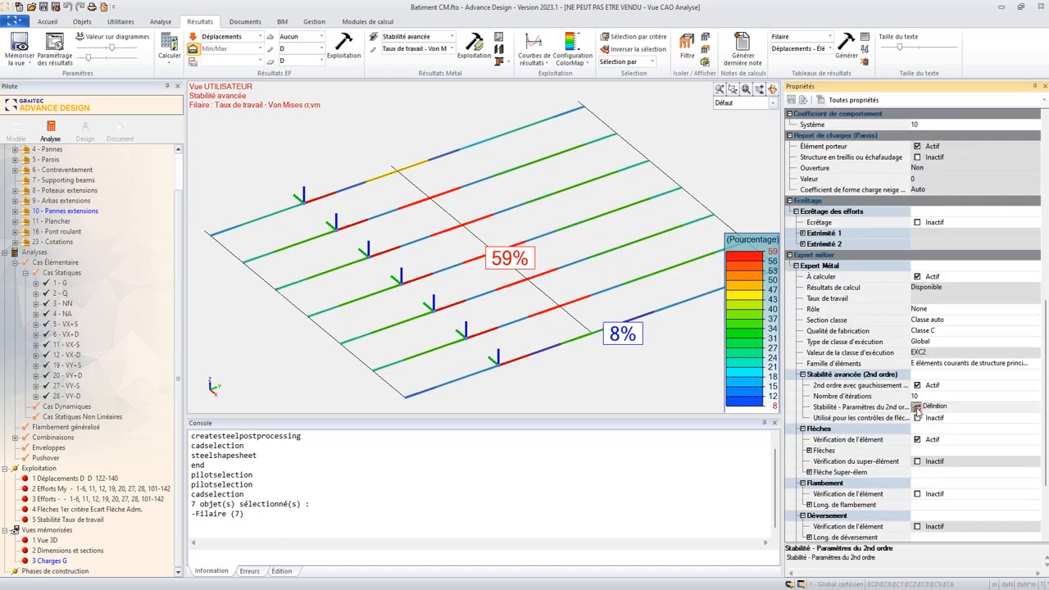
left_click(916, 407)
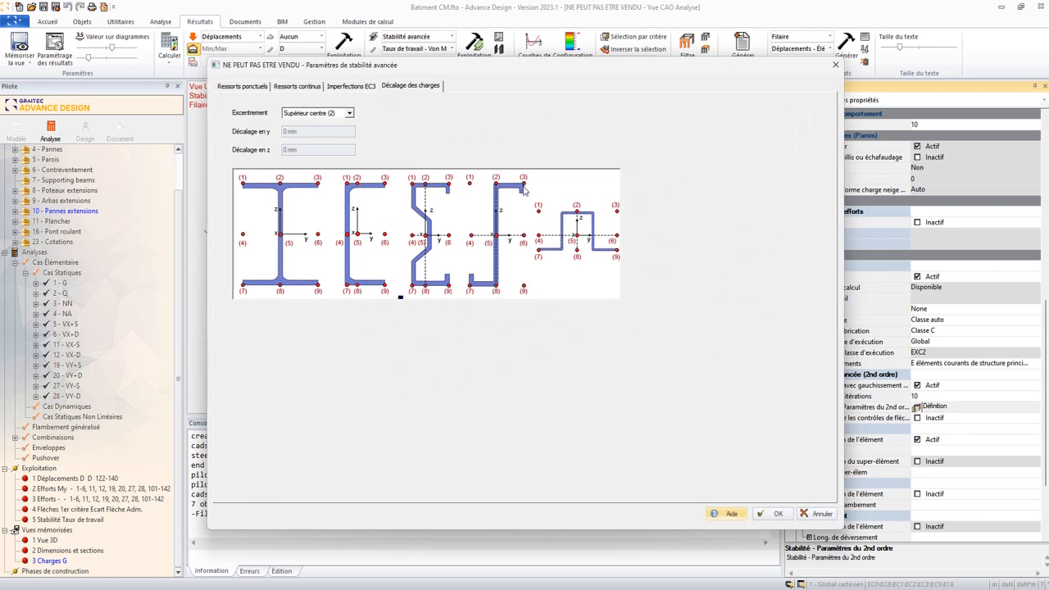
left_click(323, 114)
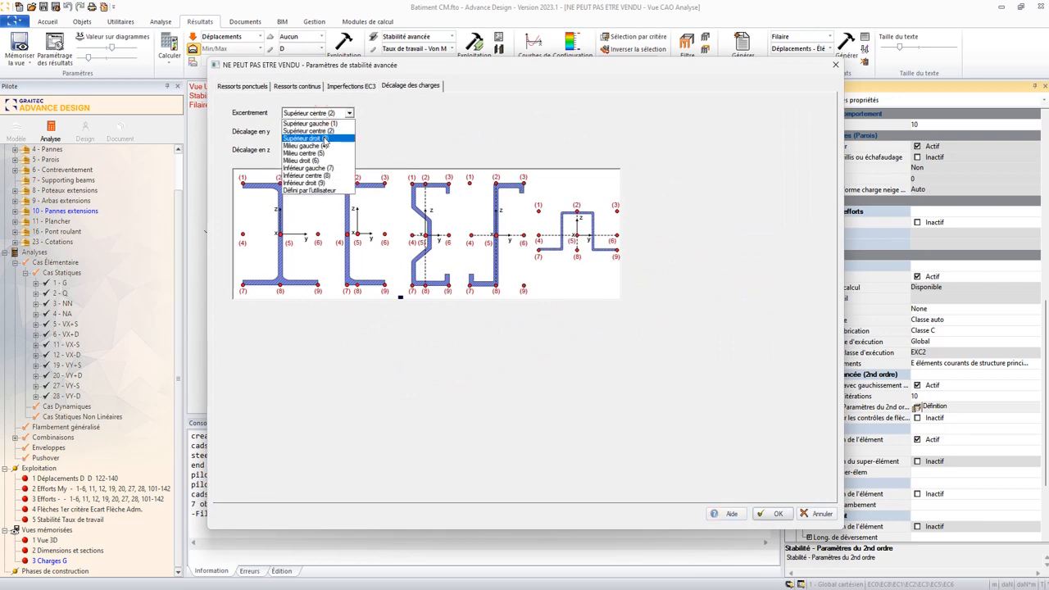
left_click(307, 139)
left_click(766, 515)
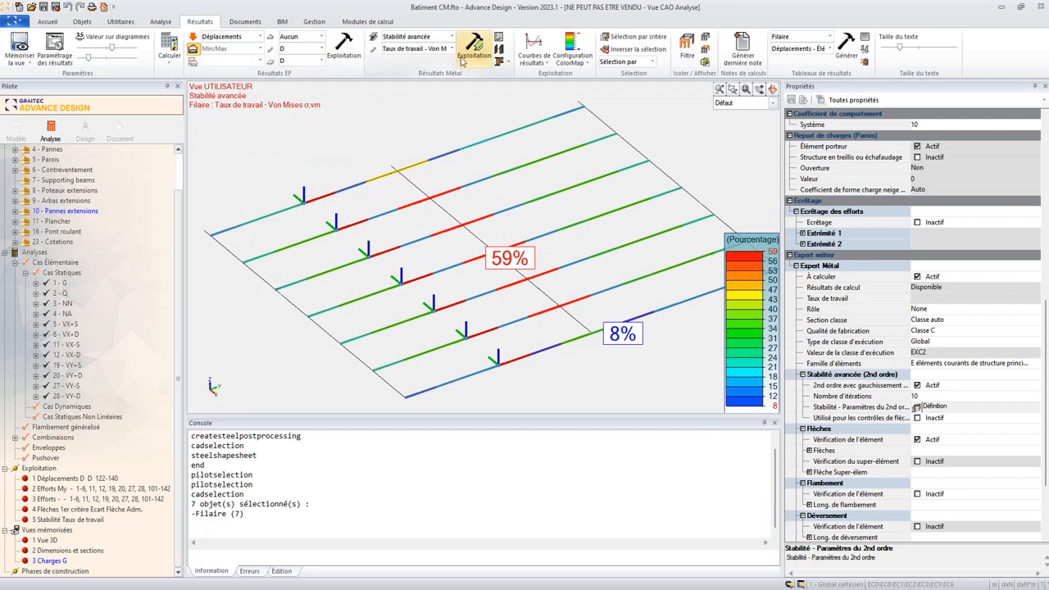
- Recalculate the steel design for the selected purlins only and display their advanced stability Von Mises work ratios again
left_click(171, 67)
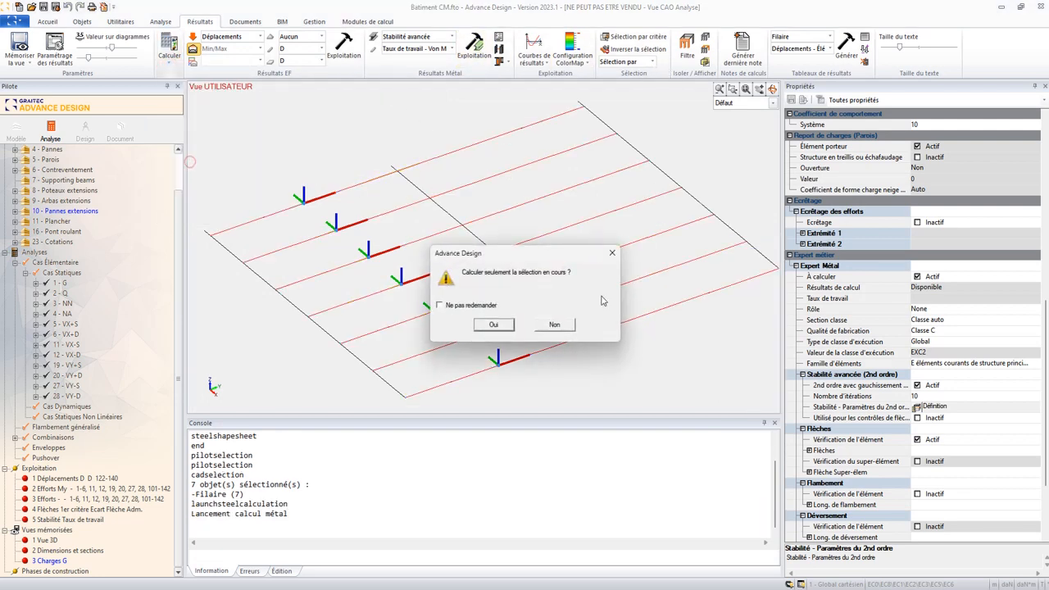
left_click(493, 325)
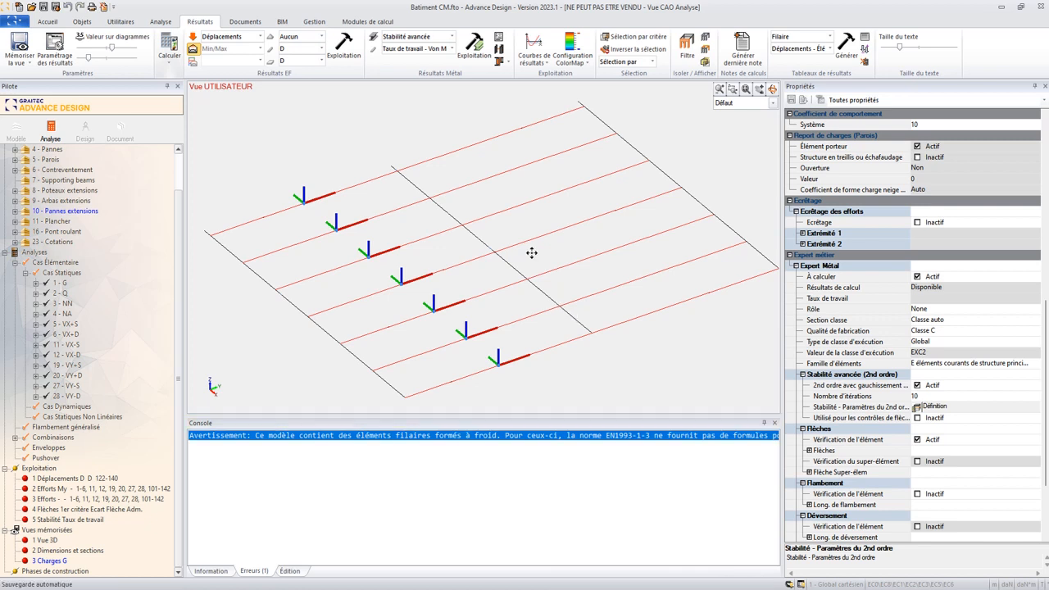
left_click(475, 49)
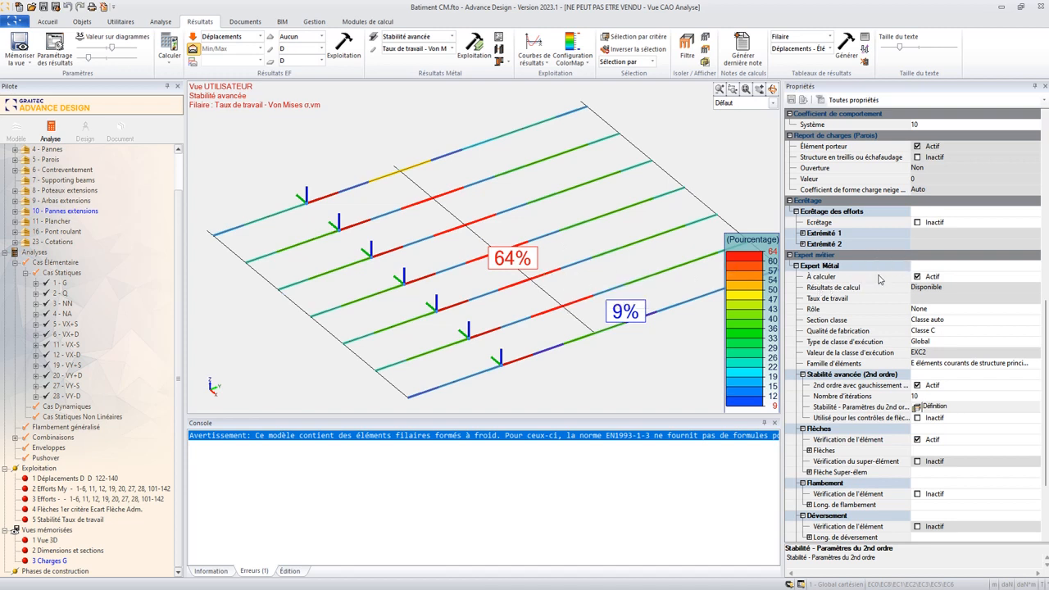
scroll(883, 279, "down", 3)
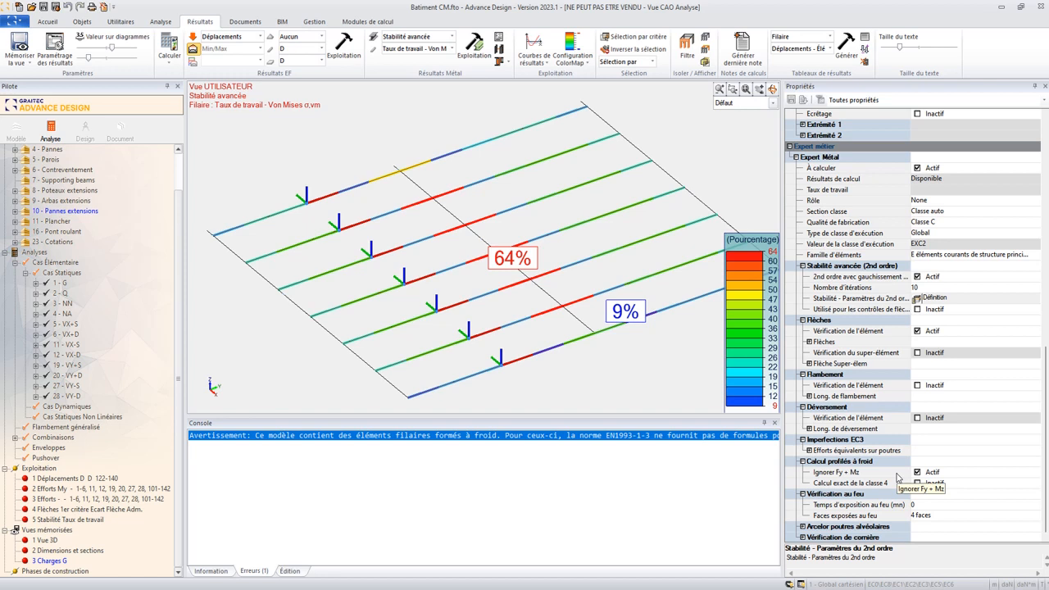
- Plot the advanced stability Mz result curves of purlin 294 and examine the enlarged graph as a maximum and minimum envelope
left_click(461, 269)
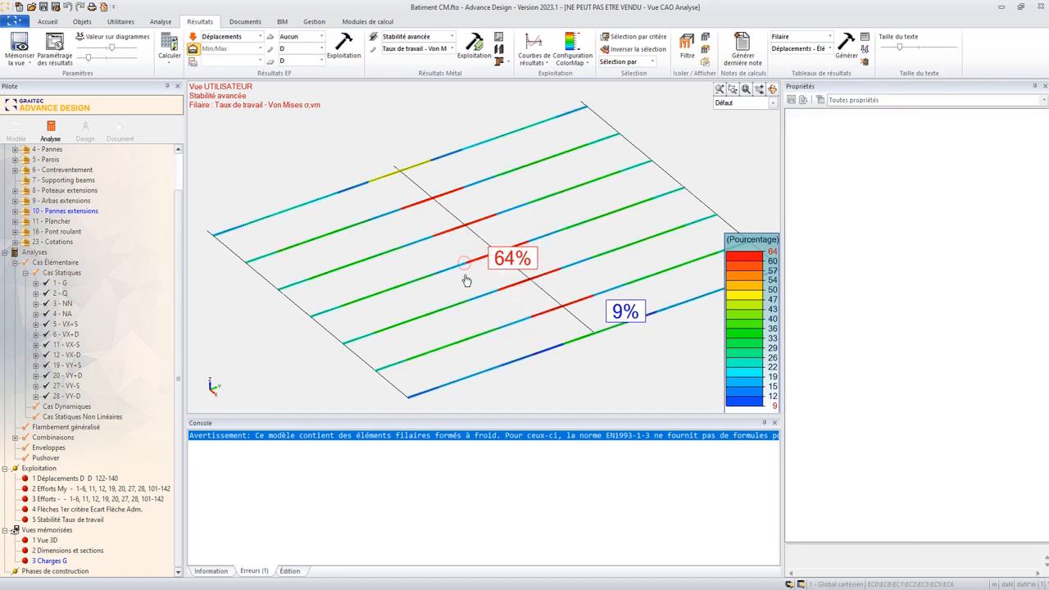
left_click(533, 43)
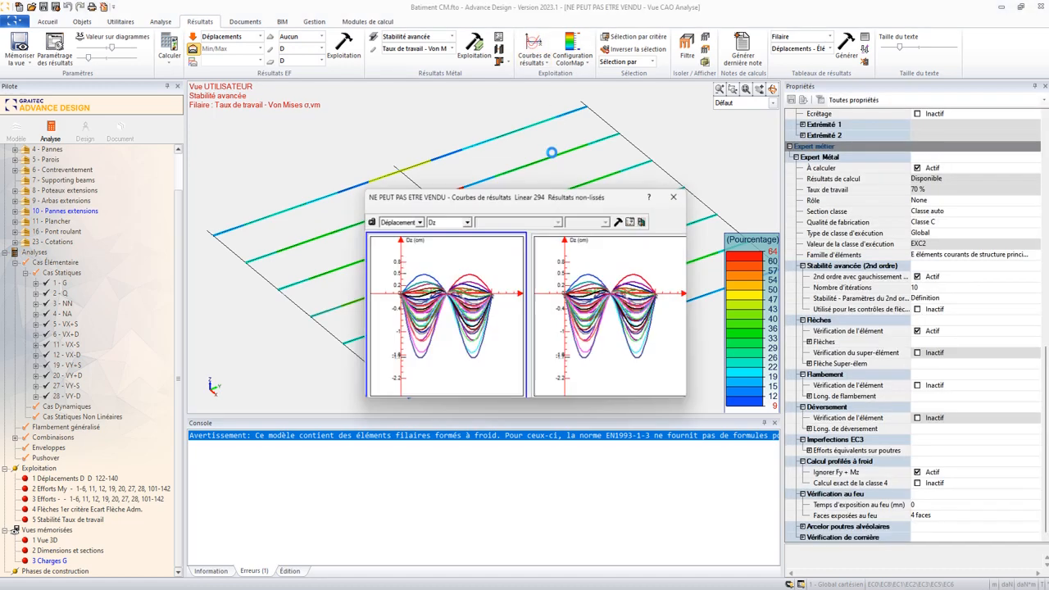
left_click_drag(480, 202, 449, 163)
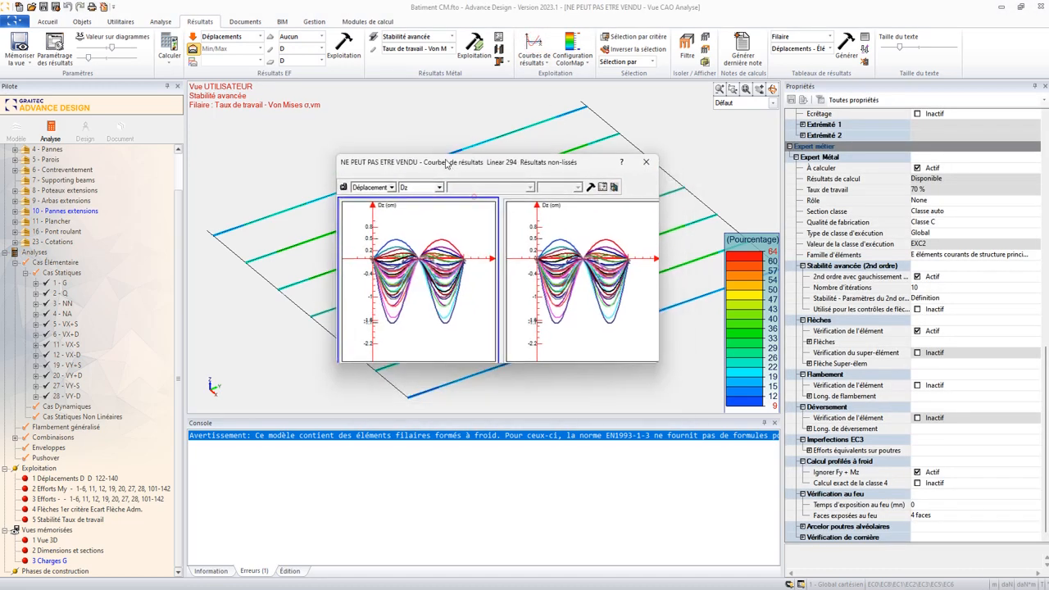
left_click(388, 184)
left_click(379, 224)
left_click(410, 185)
left_click(400, 231)
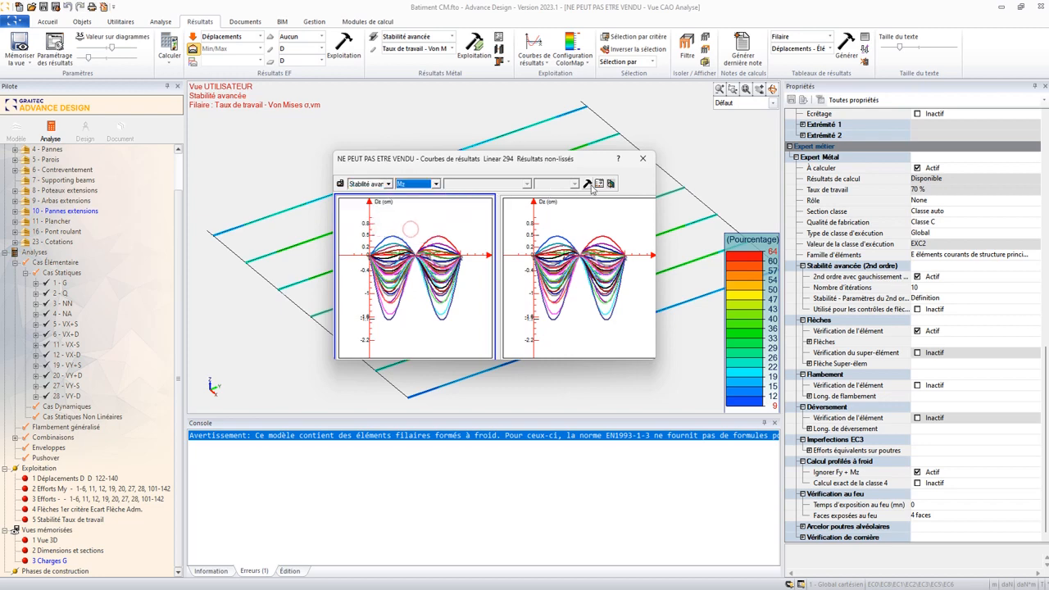
left_click_drag(543, 163, 571, 200)
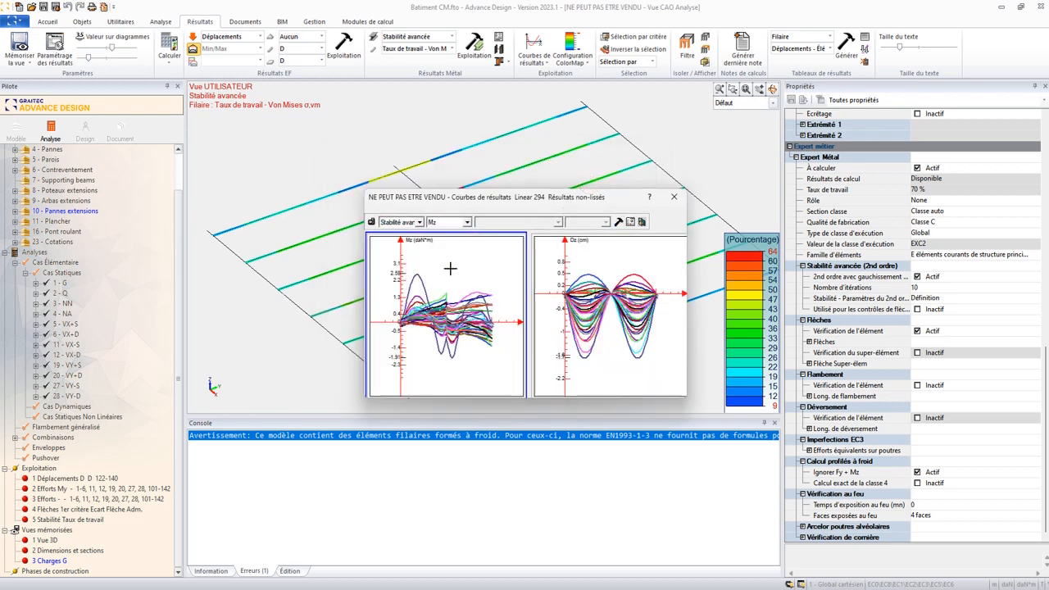
double_click(450, 269)
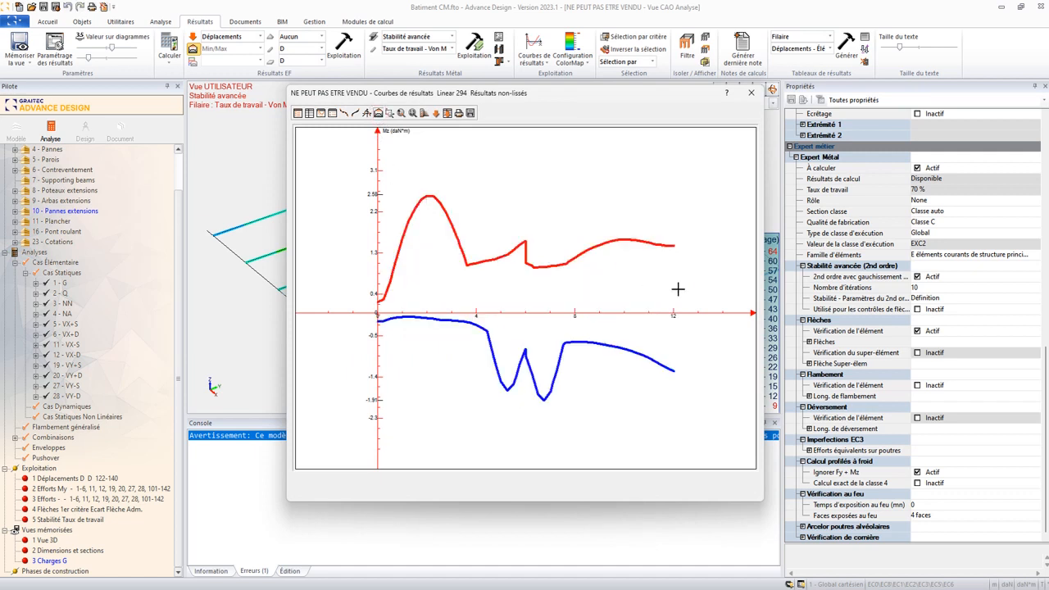
left_click(750, 94)
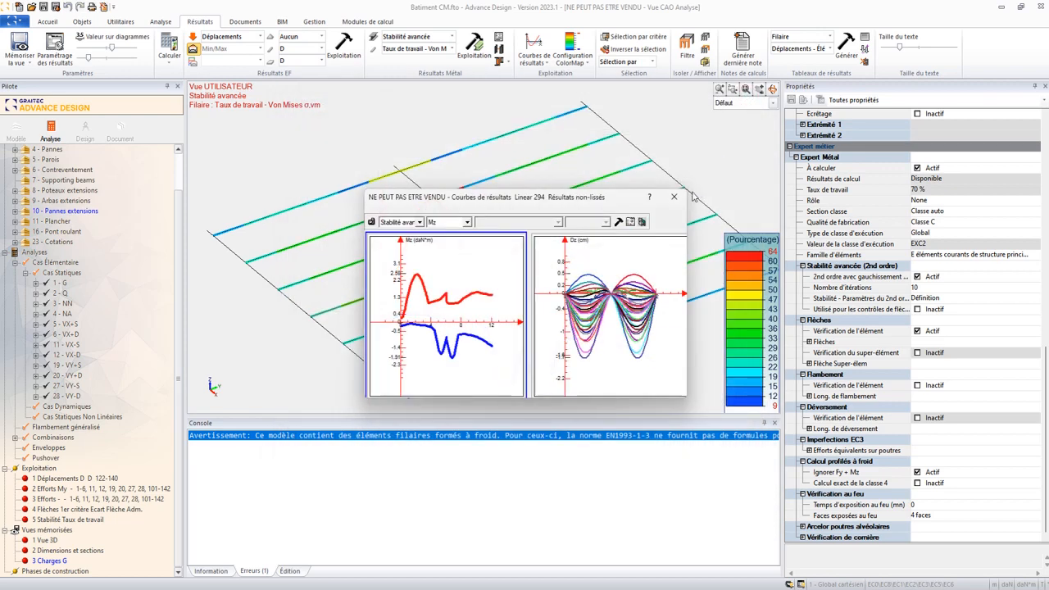